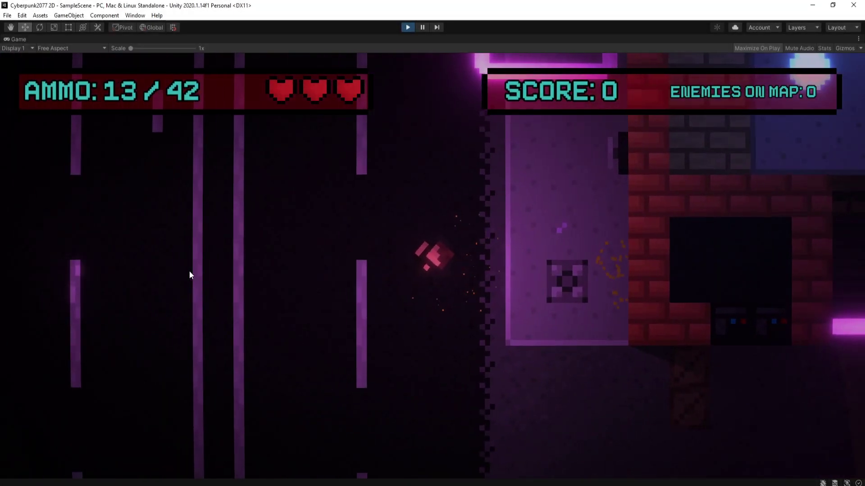
- Move up the street, shooting the approaching enemies and reloading after each burst
key(w)
click(428, 246)
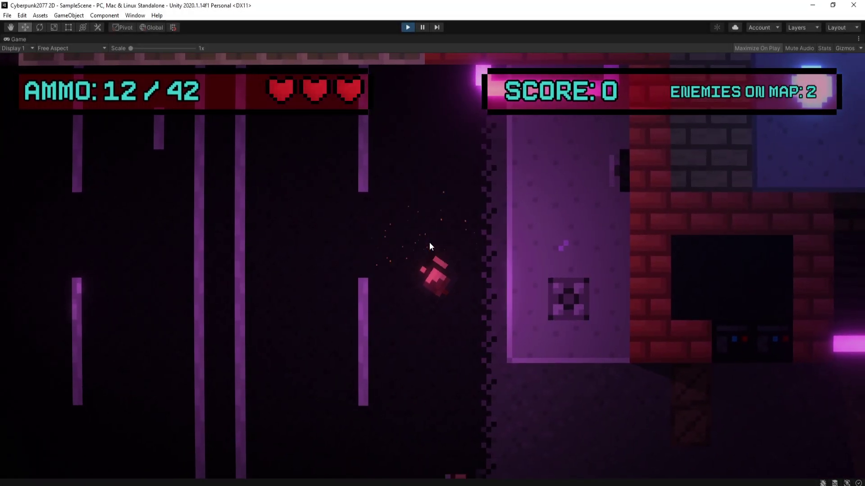
key(r)
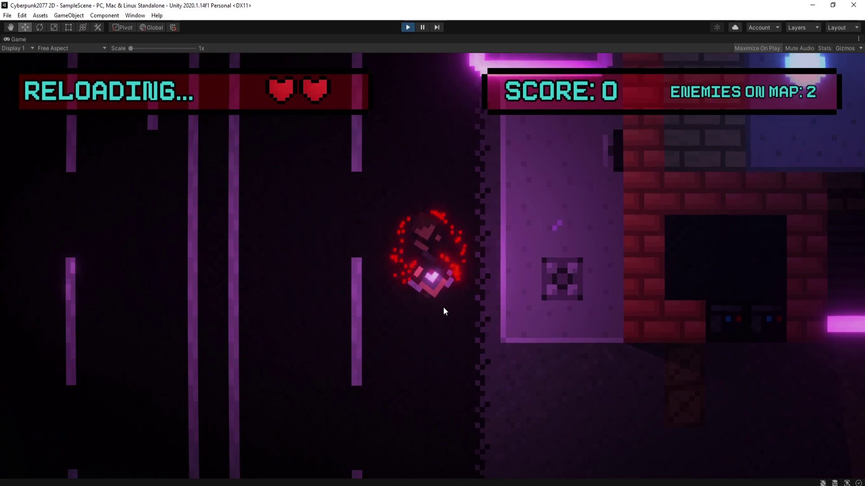
key(a)
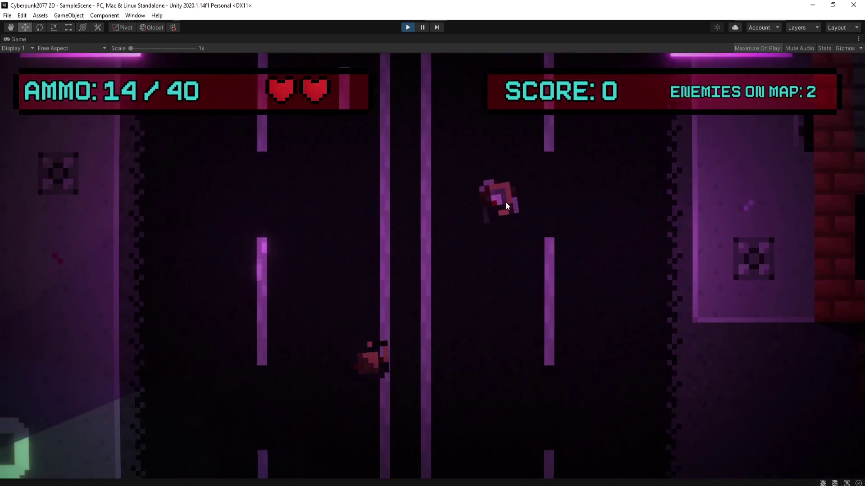
click(486, 163)
click(484, 171)
key(r)
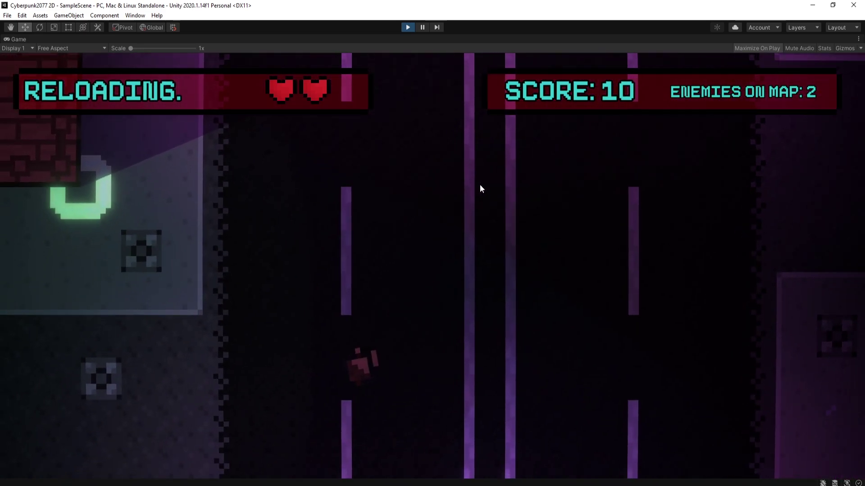
- Walk left into the room, shoot the nearby enemy, reload, and head toward the corridor
key(a)
click(226, 288)
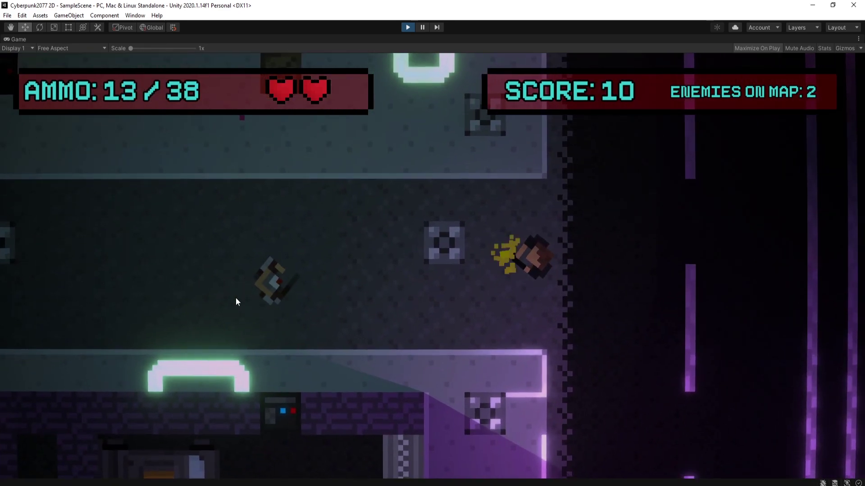
click(236, 298)
key(r)
key(d)
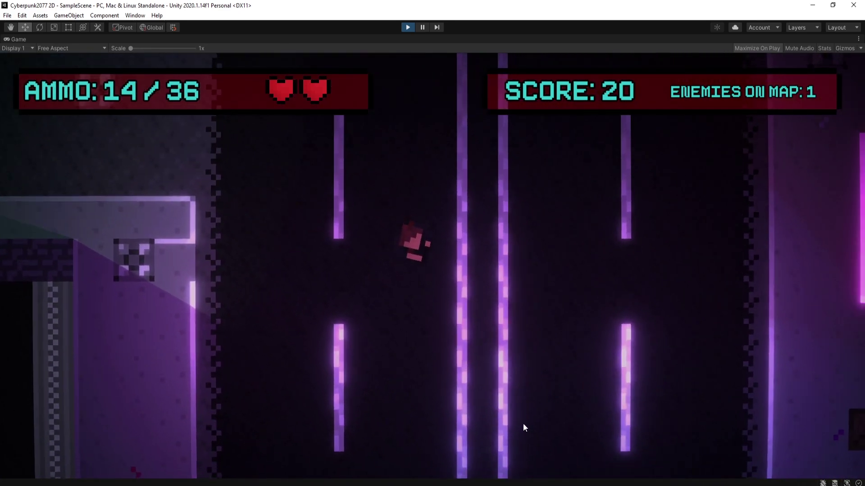
- Explore the corridors and rooms with WASD, collecting the ammo pickup along the way
key(w)
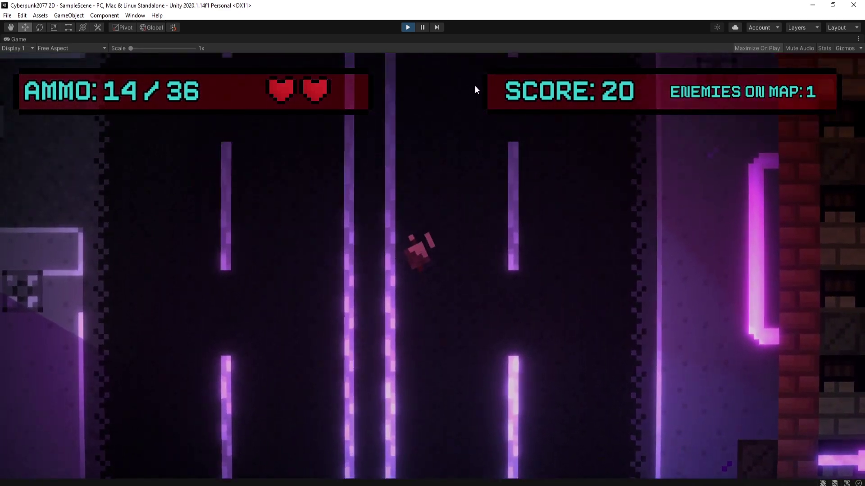
key(s)
key(d)
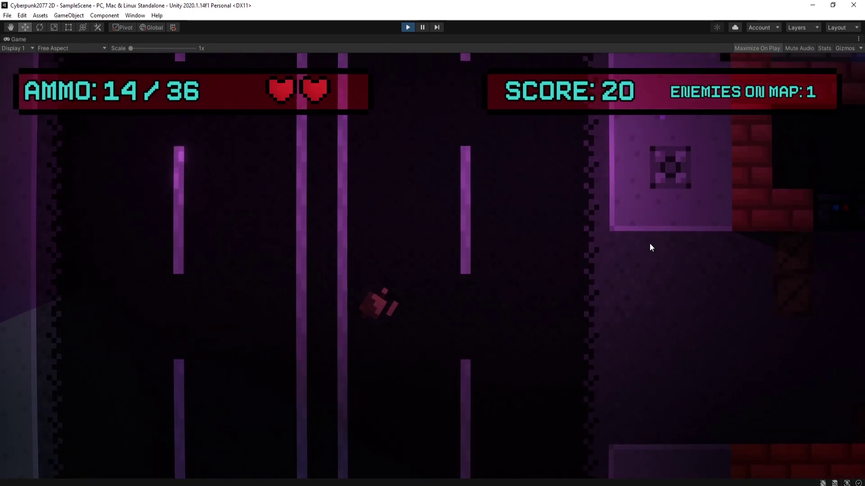
key(d)
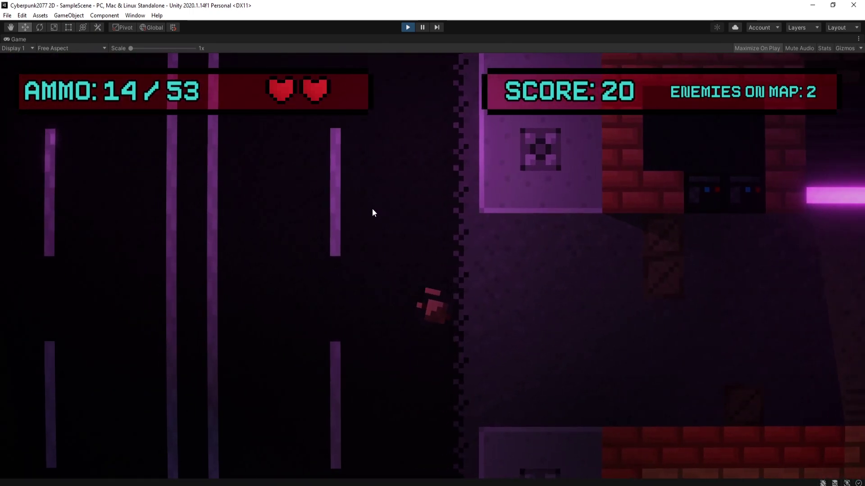
key(a)
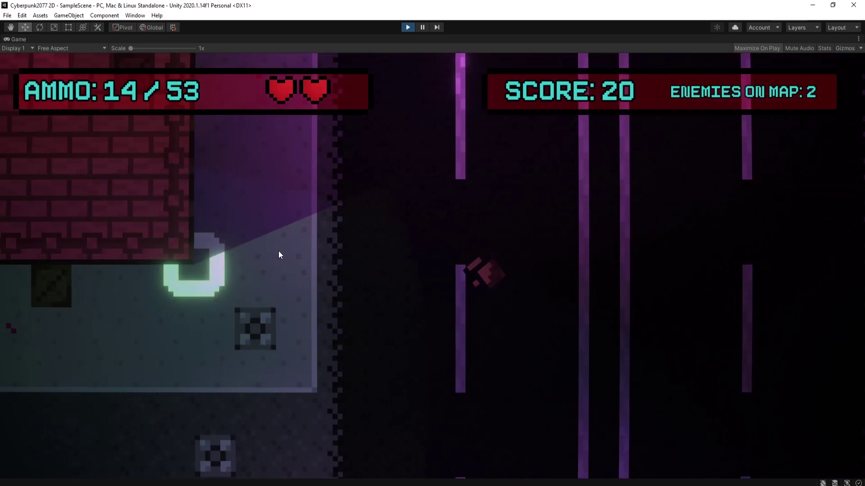
key(s)
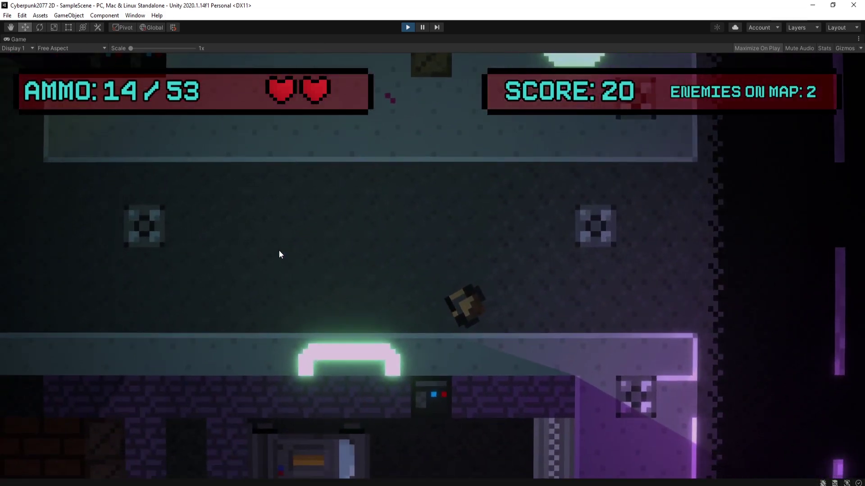
key(d)
key(w)
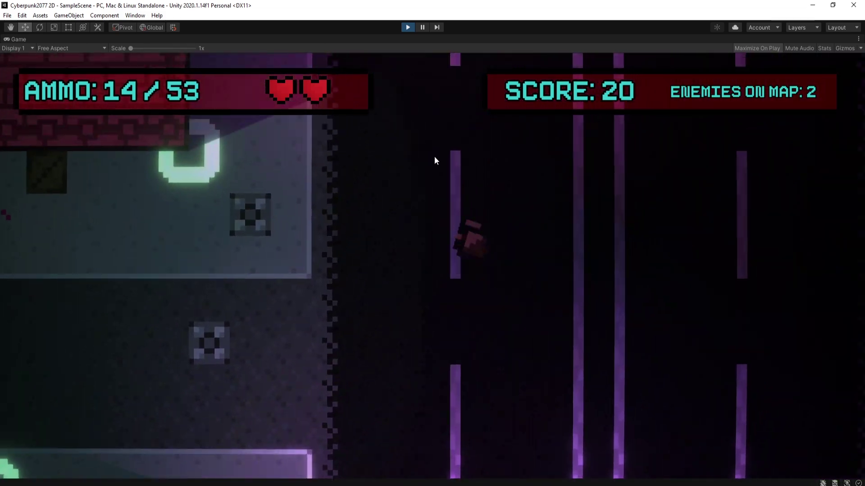
key(d)
key(w)
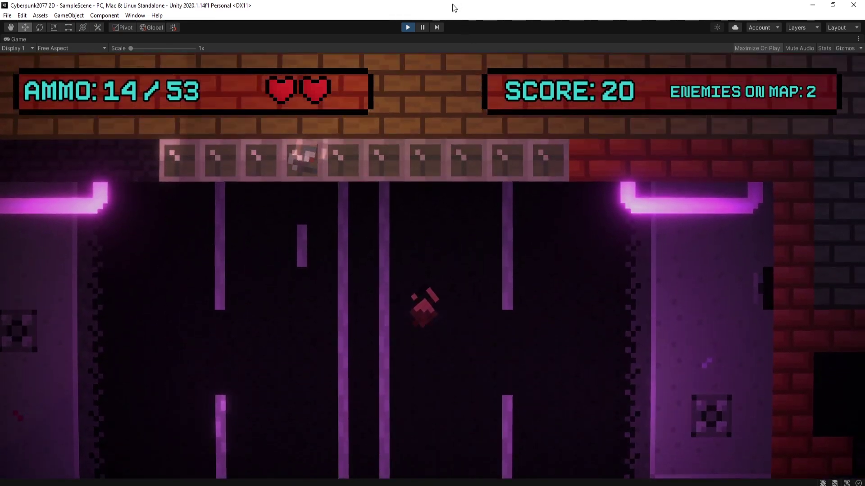
key(s)
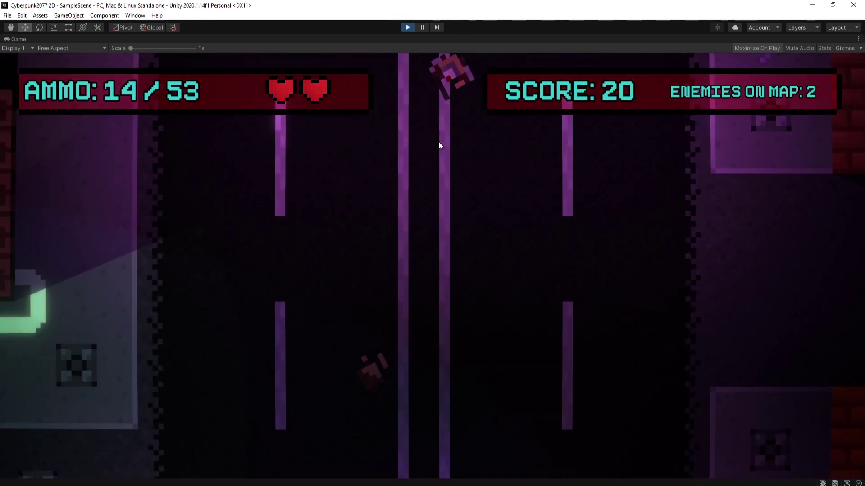
- Close in on the corridor enemy, shoot it down, reload, and enter the next room
key(a)
key(s)
click(473, 137)
click(476, 145)
key(r)
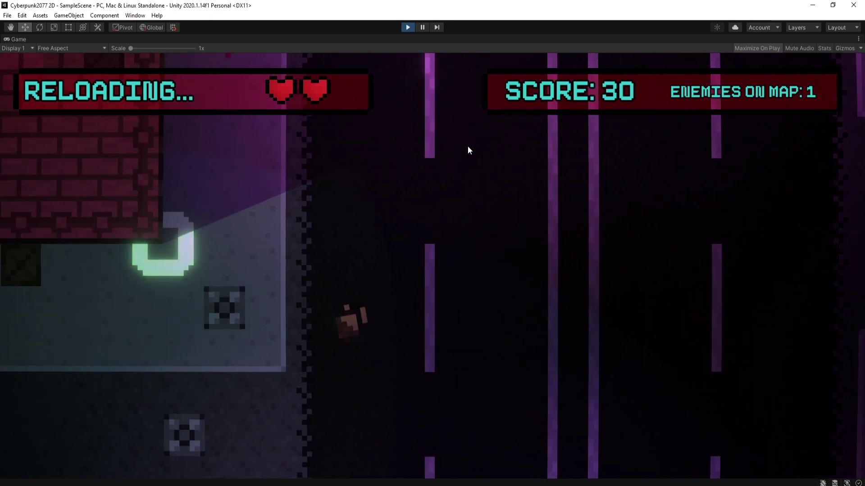
key(a)
key(s)
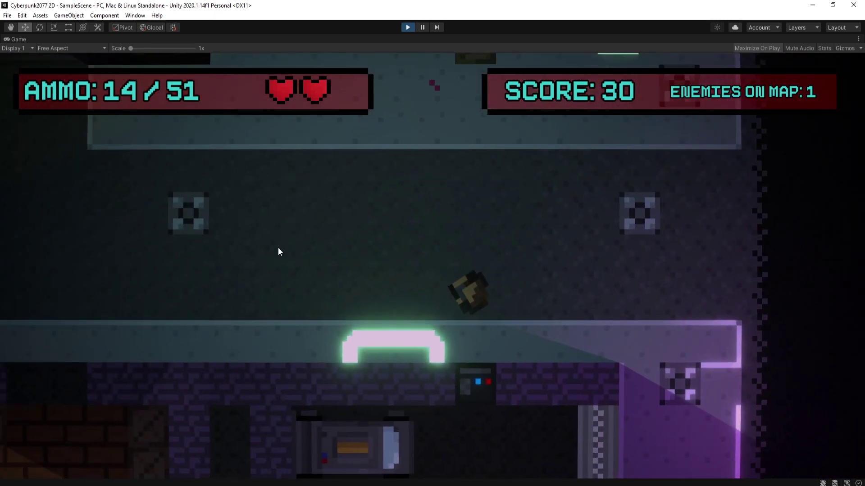
- Walk up, right, down and left through the rooms and along the corridor
key(w)
key(d)
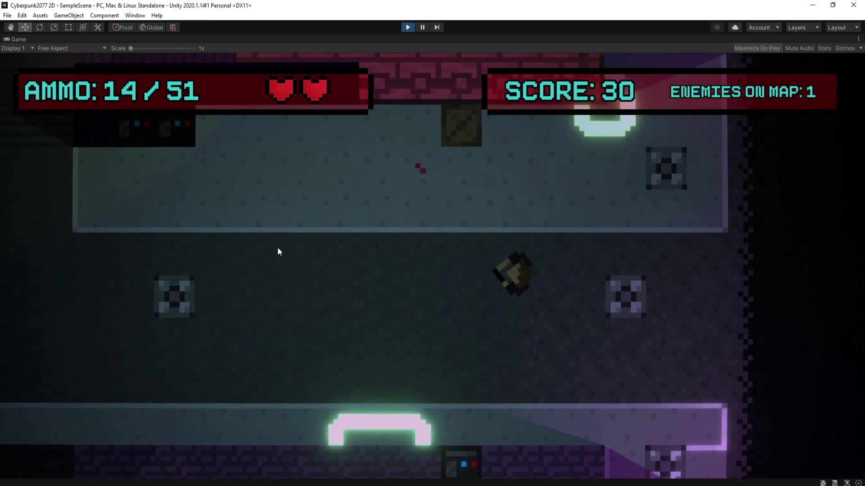
key(s)
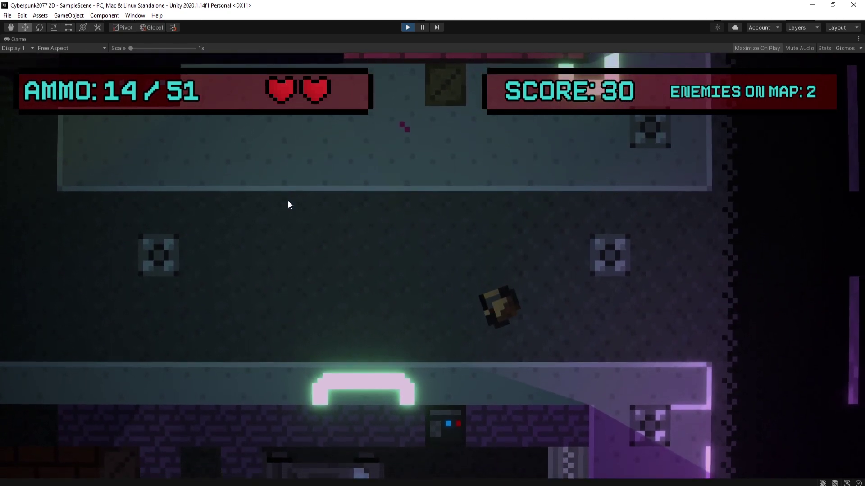
key(s)
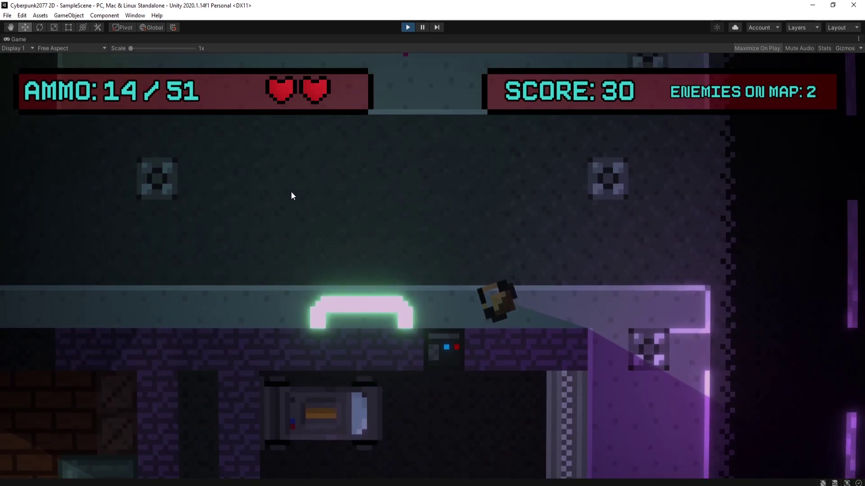
key(w)
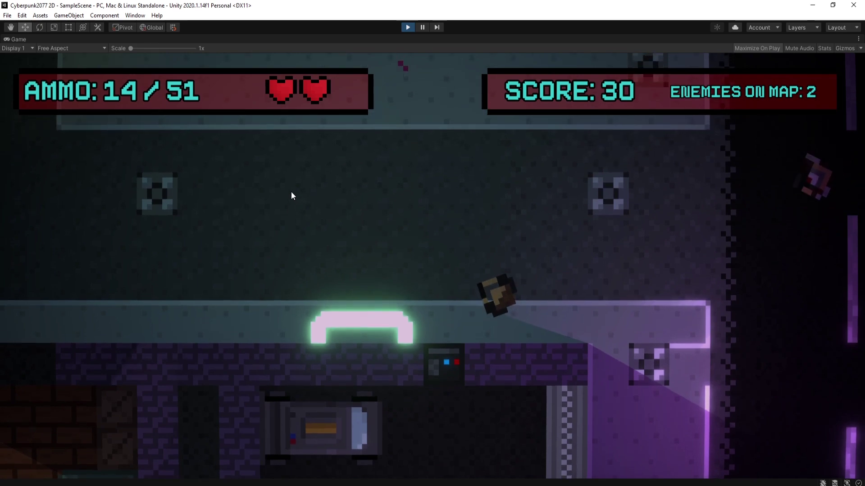
key(a)
key(a)
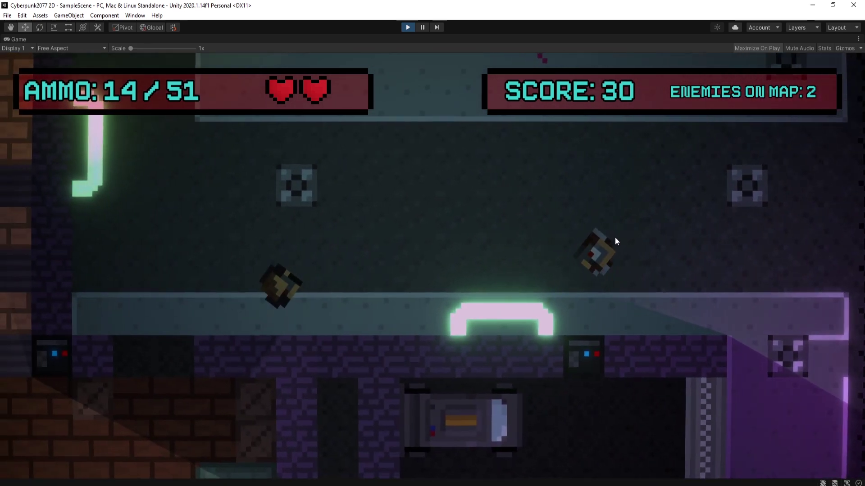
key(a)
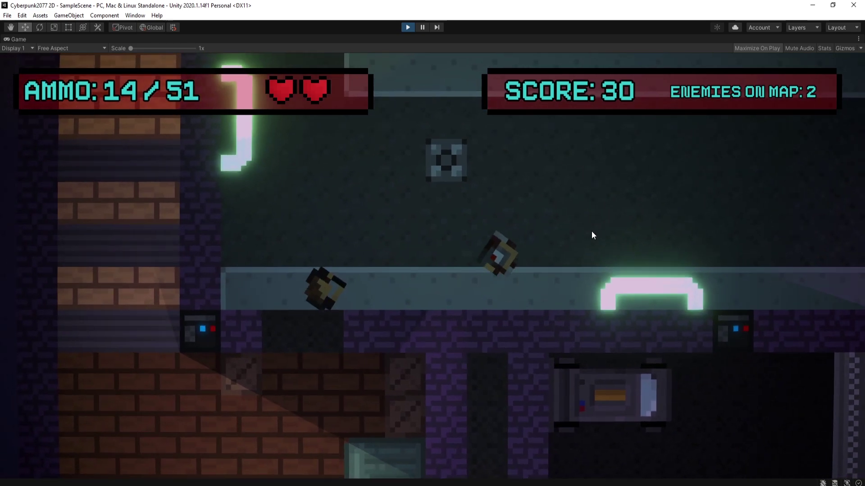
- Shoot the last approaching enemy, reload, then stop the game with the score at 40
click(591, 231)
click(588, 228)
key(r)
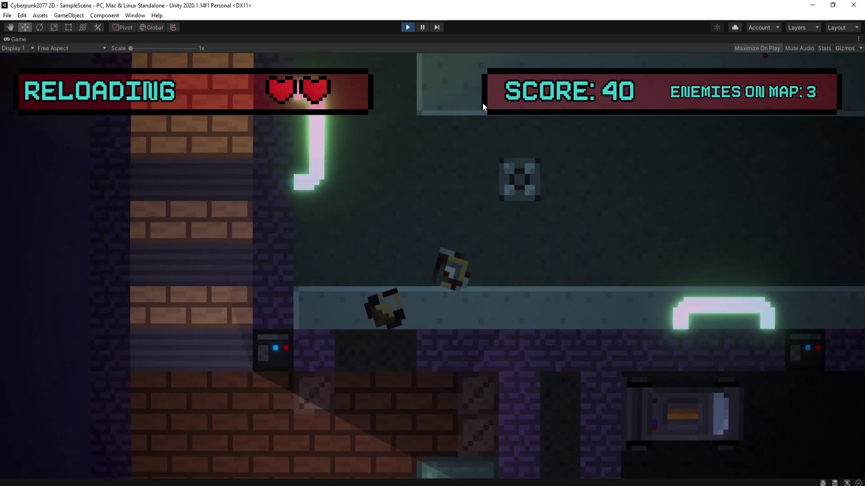
key(a)
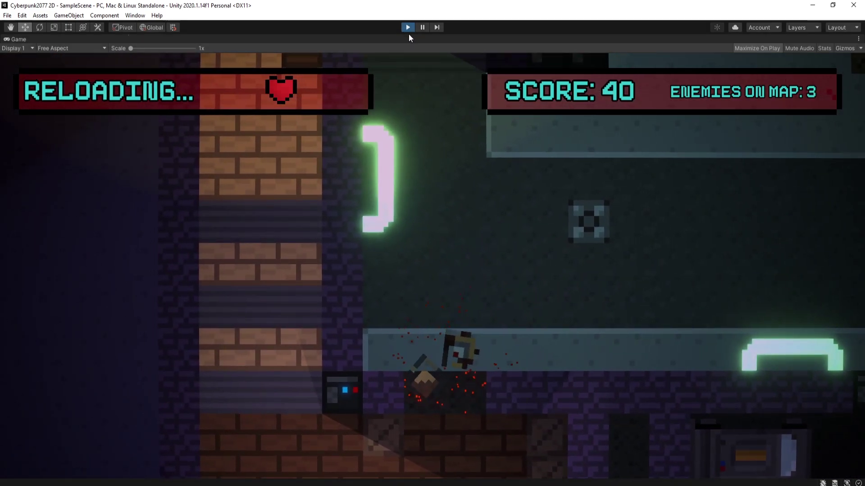
click(408, 28)
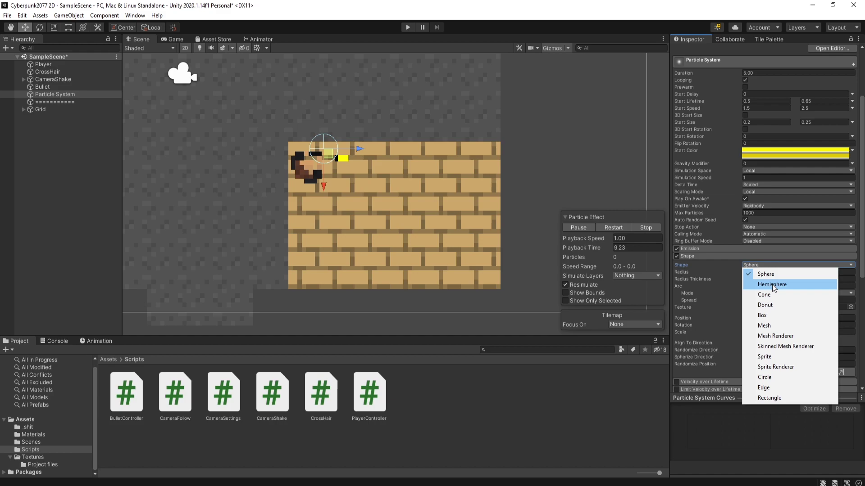
- Set the particle system's emission shape to Hemisphere and rename it 'Shoot Particles'
click(773, 285)
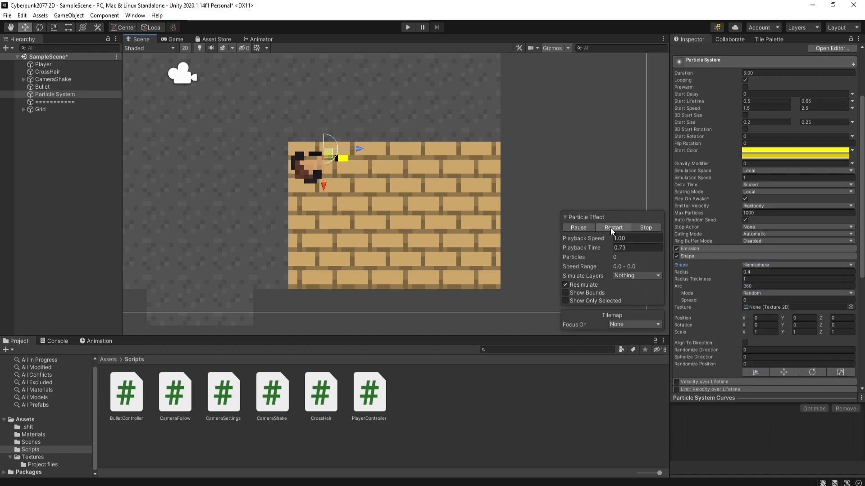
scroll(840, 175, up, 5)
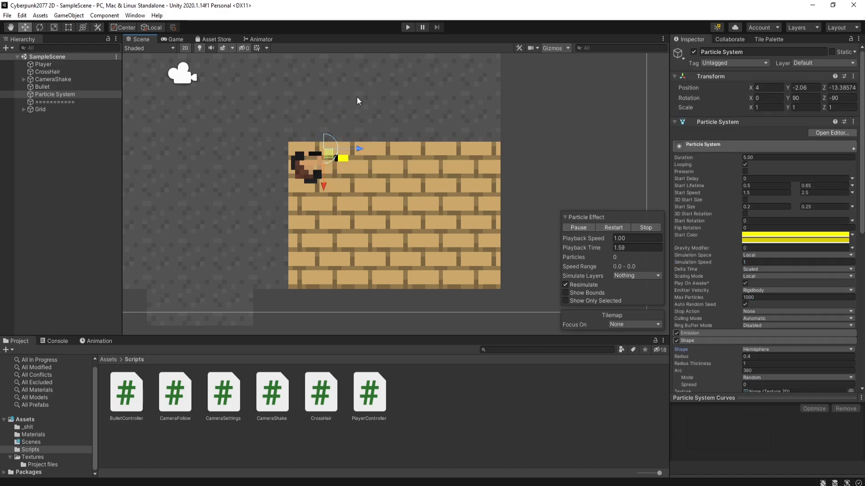
right_click(74, 96)
click(109, 142)
text(Shoo)
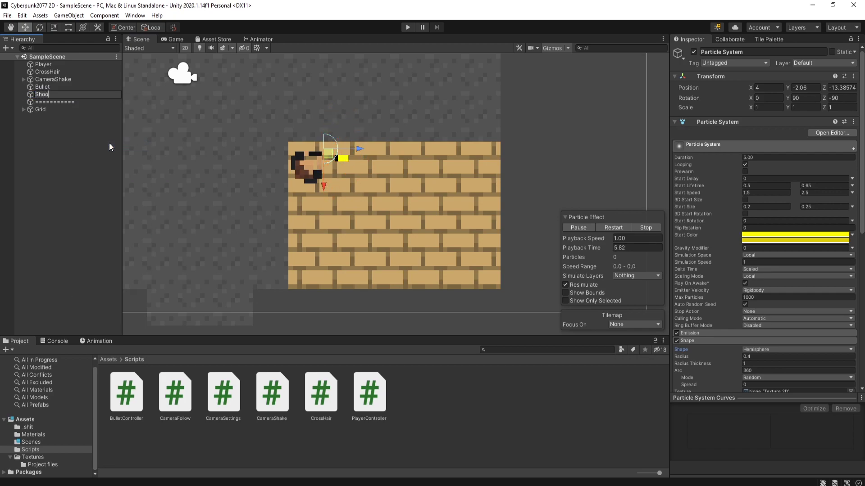
text(t Particles)
key(Return)
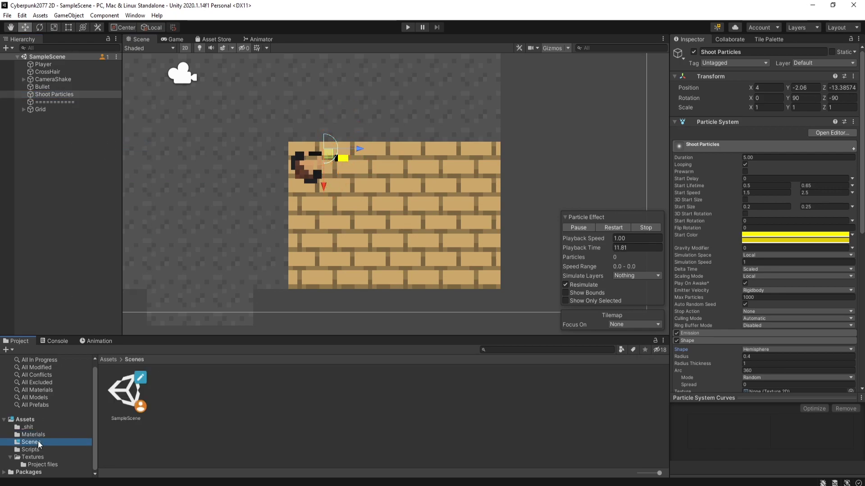
- Create a Prefabs folder in Assets and turn Shoot Particles into a prefab there
click(24, 420)
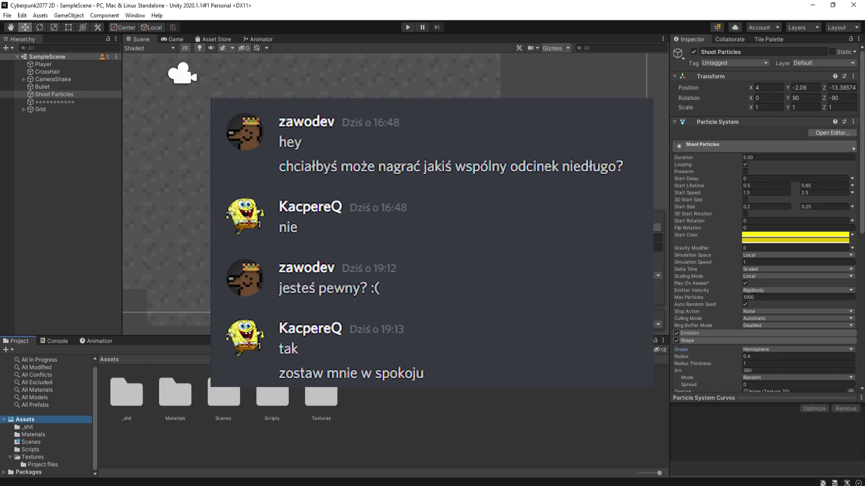
right_click(389, 389)
click(527, 391)
text(Prefabs)
key(Return)
double_click(224, 397)
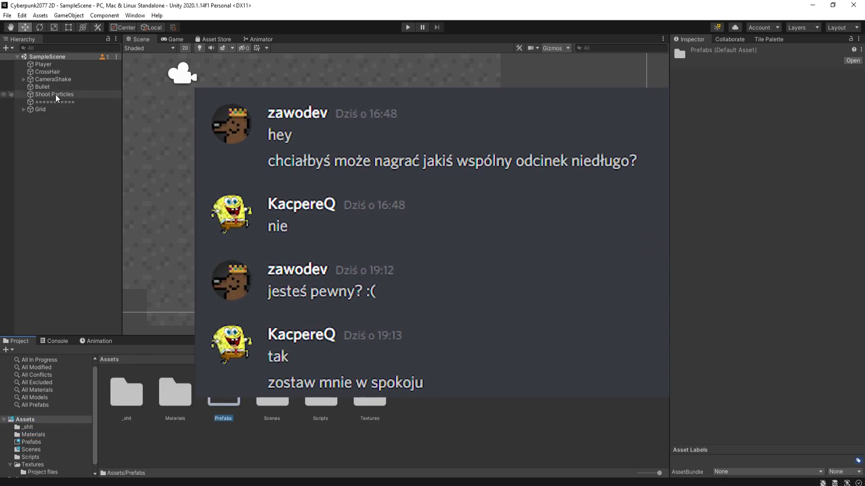
drag(54, 94, 126, 396)
- Publish the pending changes in Collaborate and sync with the server
click(729, 40)
click(766, 279)
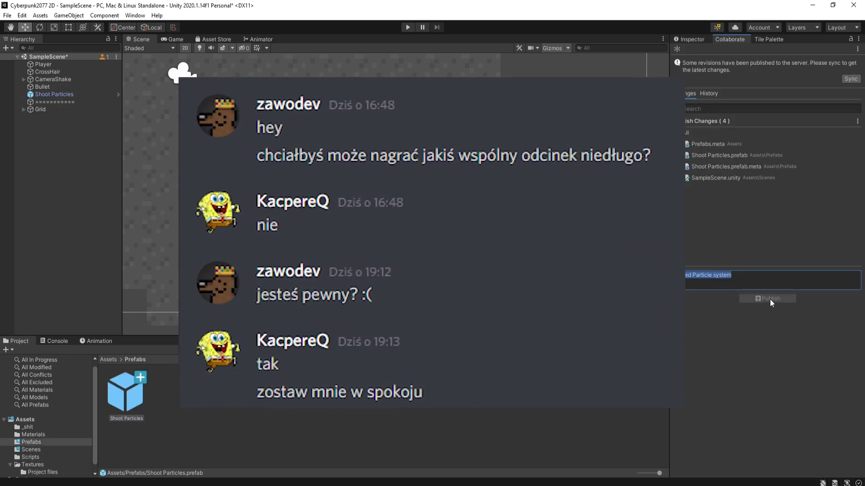
click(33, 151)
click(851, 79)
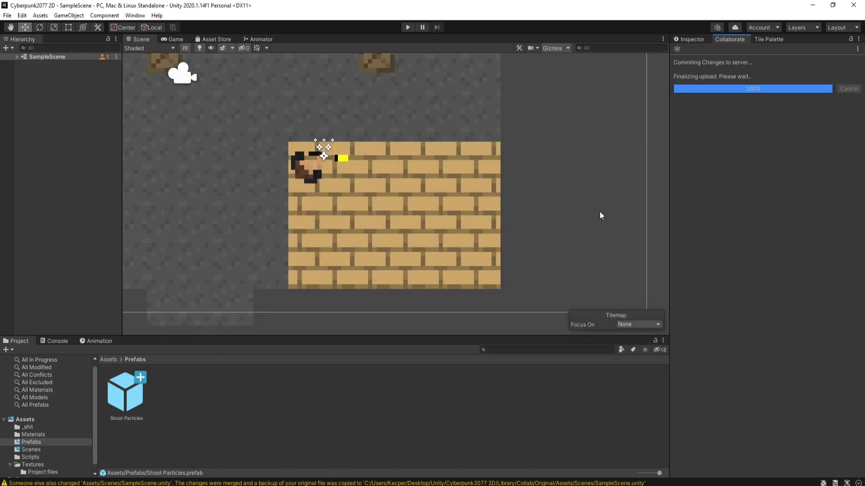
- Create a new C# script named PlayerShooting in the Scripts folder
right_click(429, 395)
mouse_move(451, 102)
click(585, 118)
text(yerShooting)
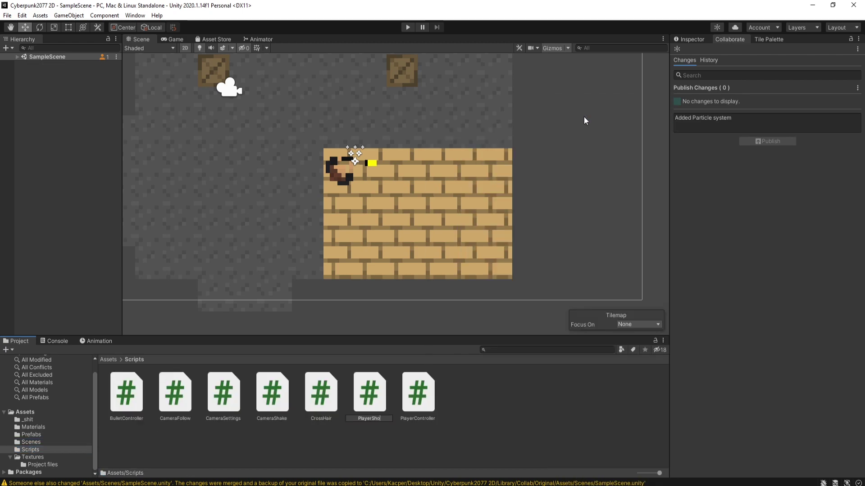
key(Return)
key(alt+Tab)
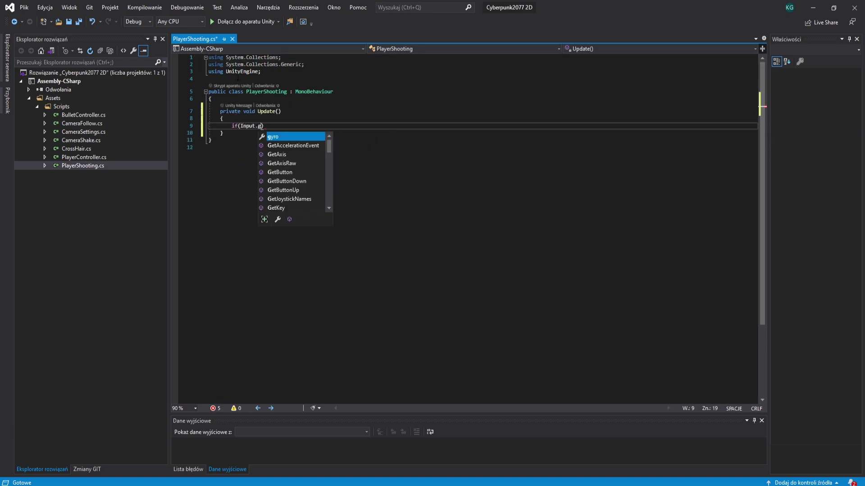
- Write the bulletObject field, a Space-key check calling Shoot() in Update, and the Shoot() method
text(.Space)
text(public GameObject bulletObject;)
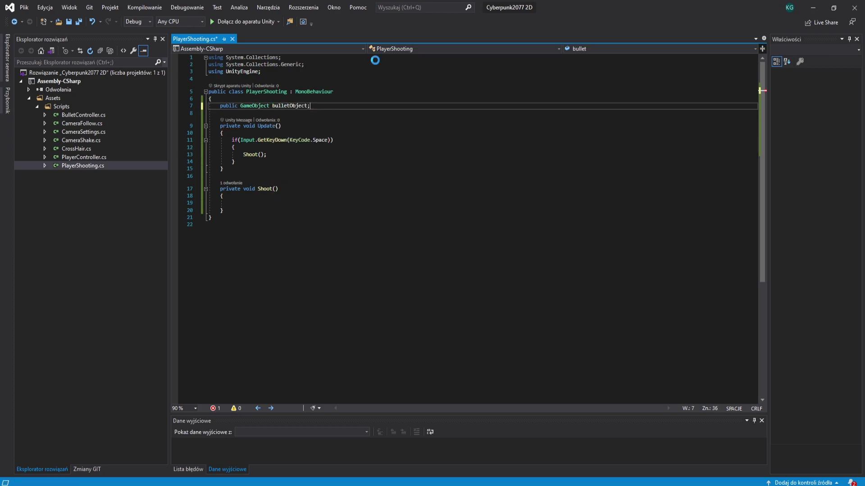
text(var)
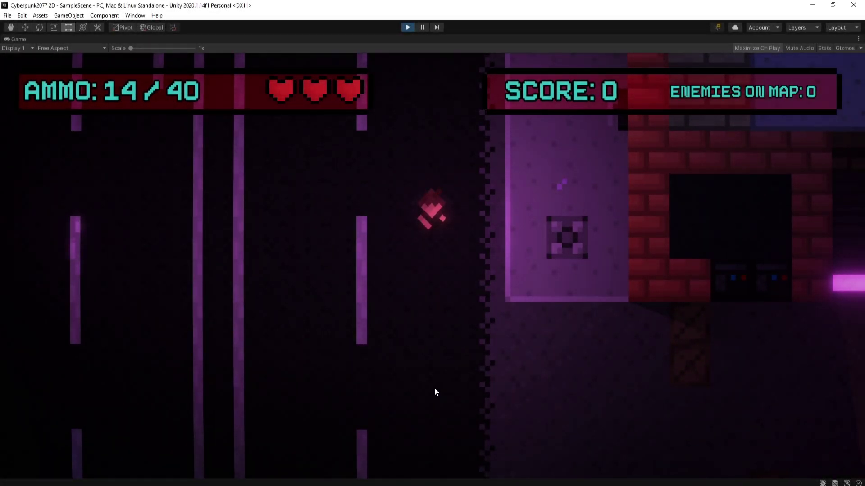
- Shoot the nearby enemies, reload, and fight down into the brick area
click(436, 311)
click(432, 322)
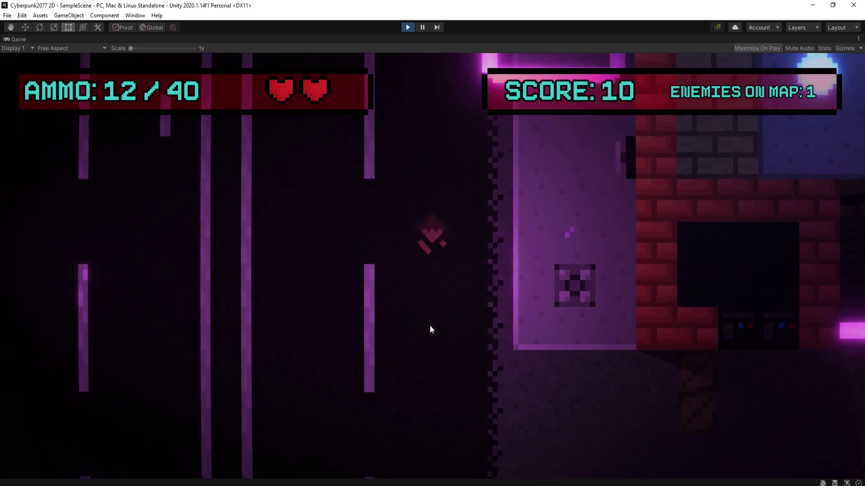
key(r)
key(a)
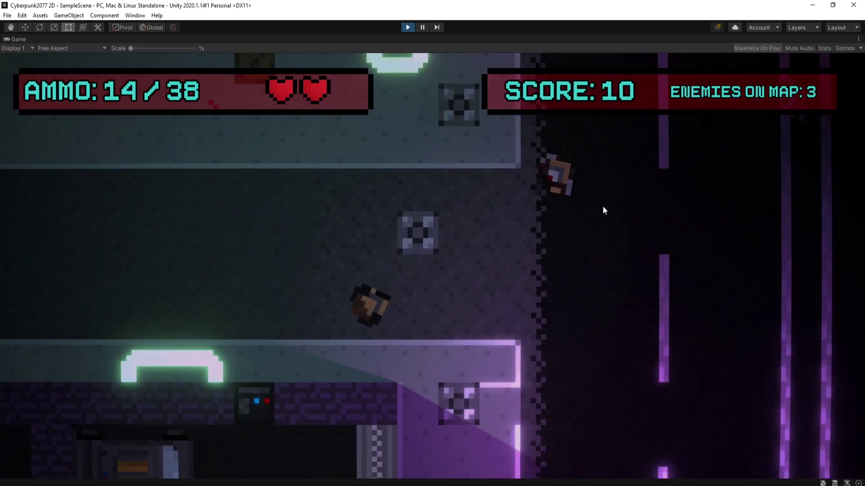
click(581, 203)
click(554, 196)
key(r)
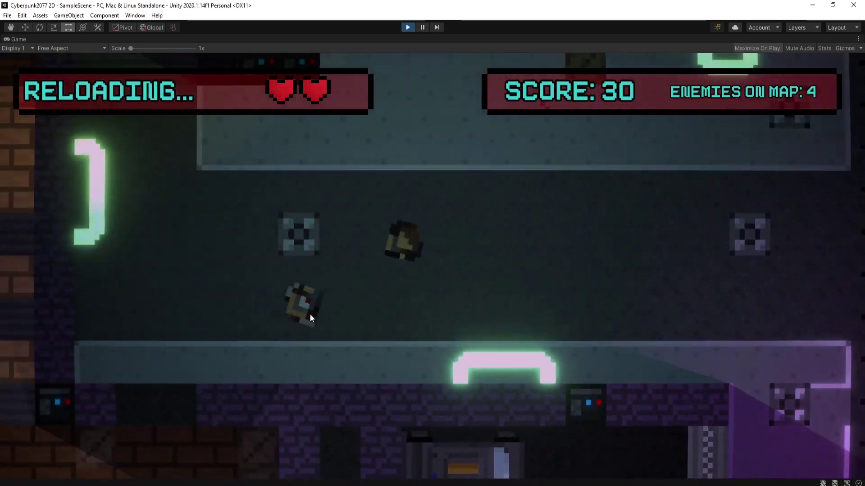
click(468, 310)
- Walk the player through the yellow brick corridor and across several rooms
key(d)
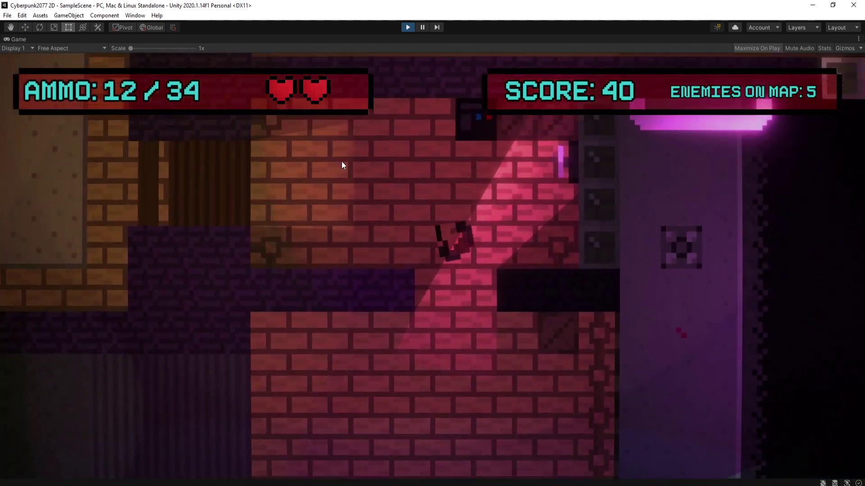
key(w)
key(w)
key(s)
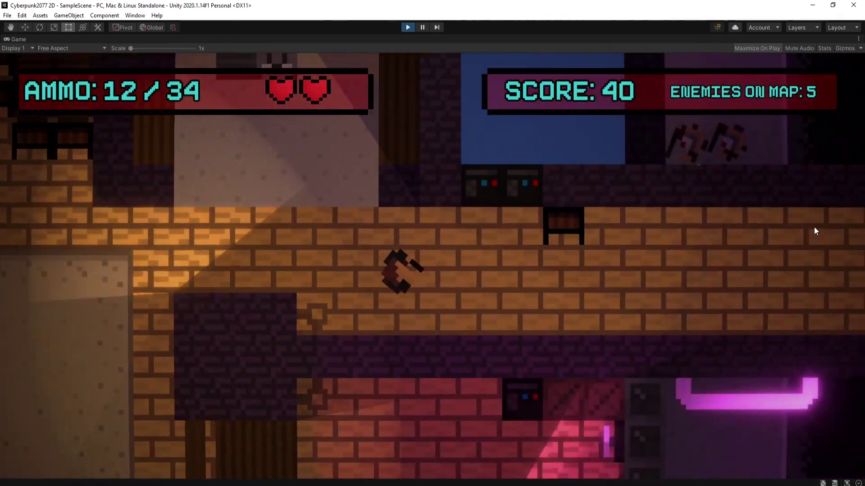
key(d)
key(d)
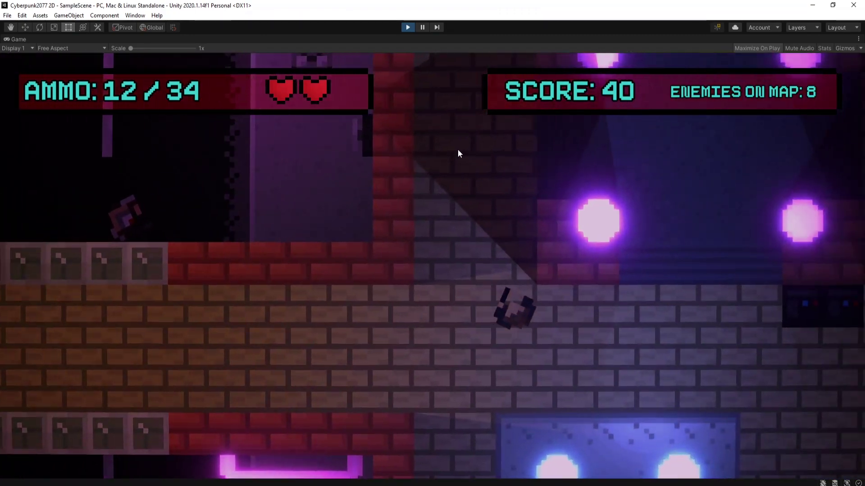
key(w)
key(d)
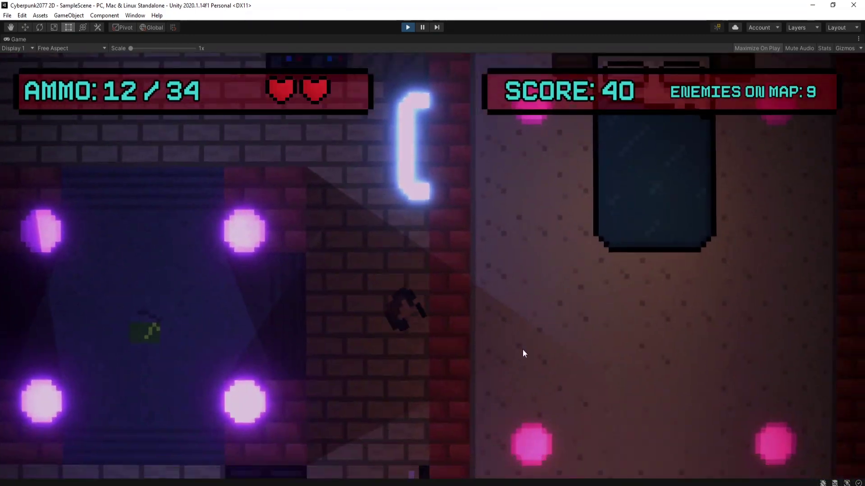
key(s)
key(s)
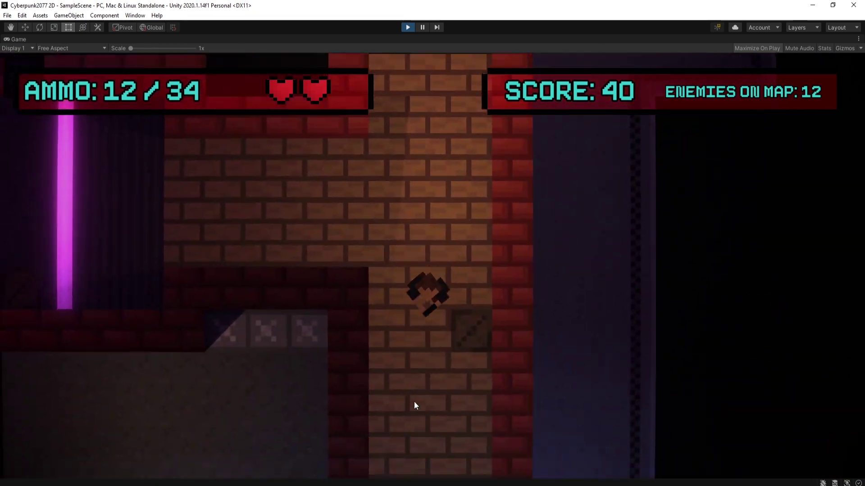
key(a)
key(s)
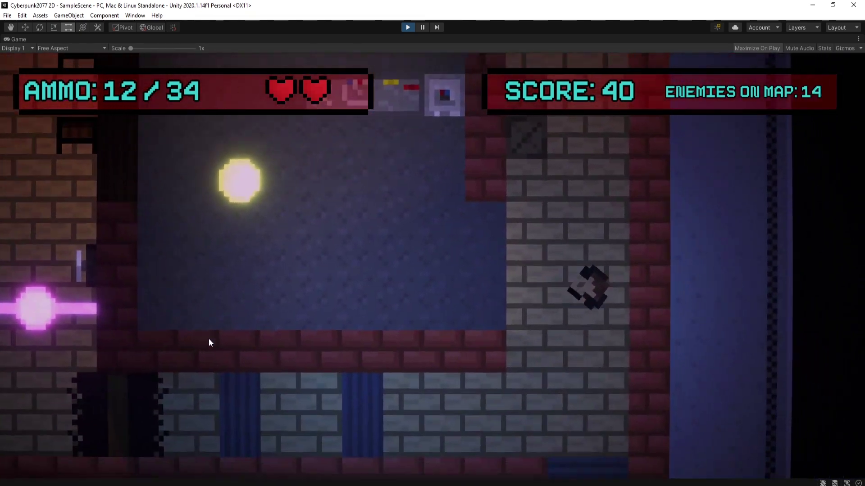
key(a)
- Fight the approaching enemy group, reloading between bursts while repositioning
click(513, 213)
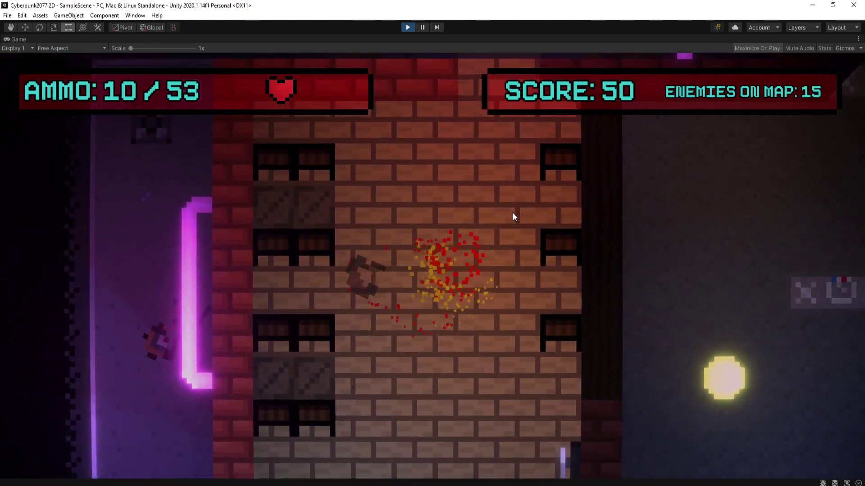
key(w)
click(426, 154)
click(339, 323)
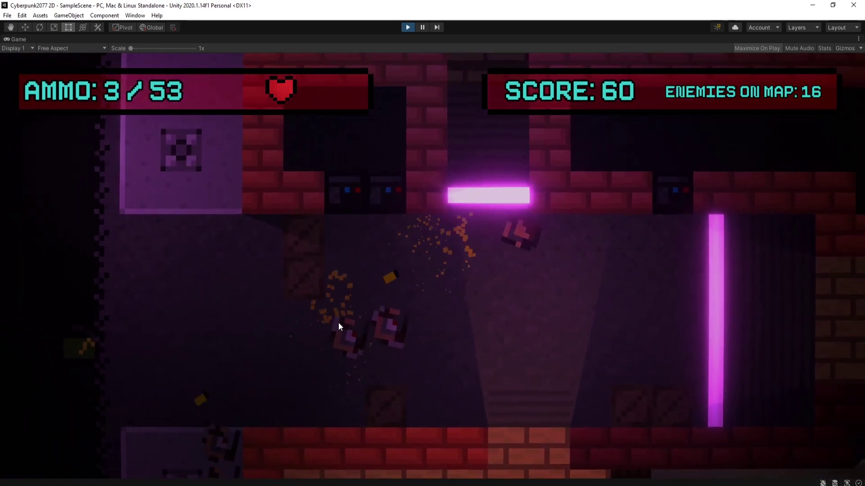
key(r)
click(273, 315)
click(272, 314)
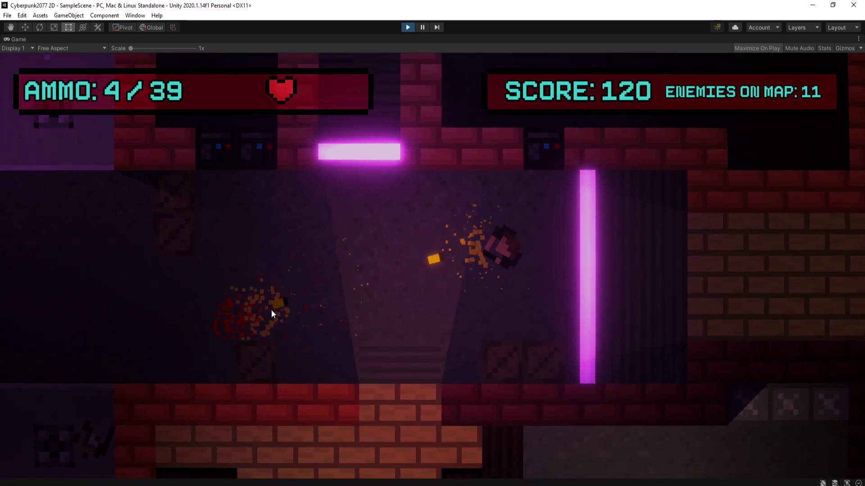
key(r)
key(a)
- Keep shooting enemies while moving into new areas, reloading as the clip empties
click(230, 256)
click(345, 195)
key(r)
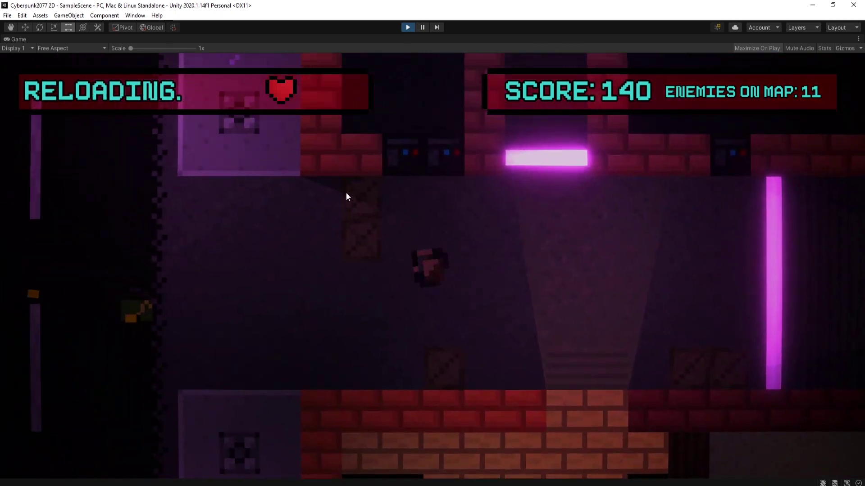
key(a)
click(248, 288)
key(d)
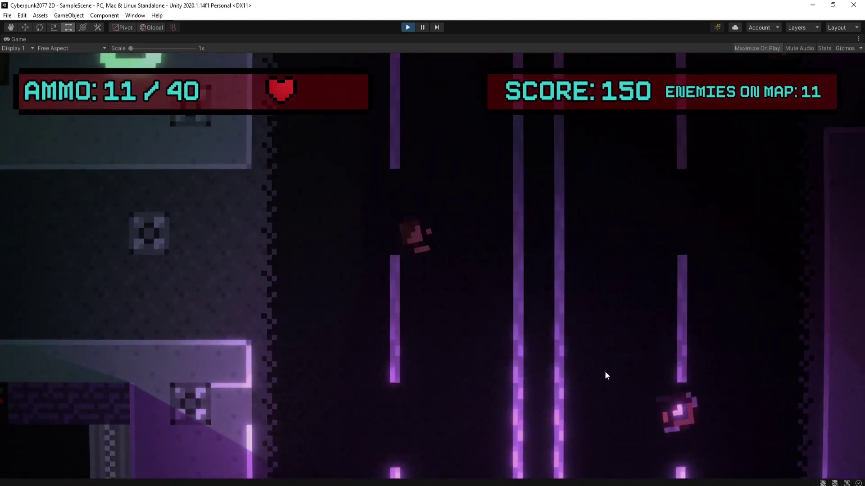
click(604, 371)
key(r)
key(w)
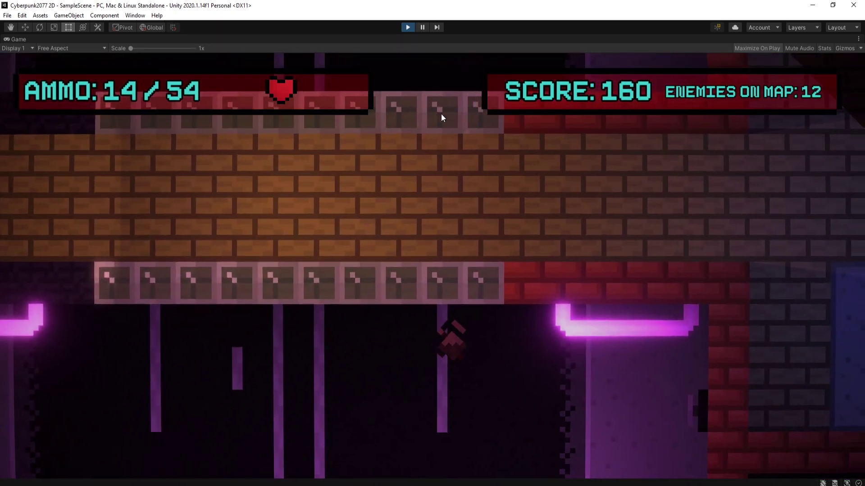
- Spray continuous fire at the enemies and reload repeatedly, moving into the terminal room
drag(441, 114, 478, 134)
key(s)
key(r)
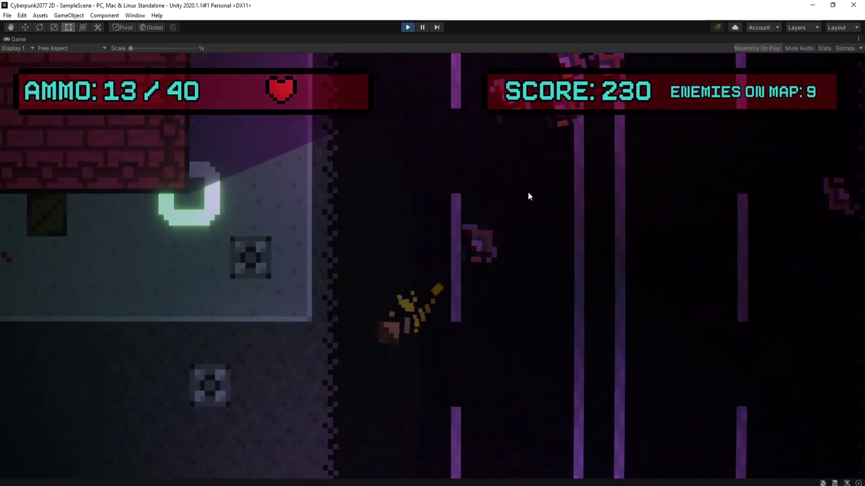
drag(528, 195, 560, 204)
key(r)
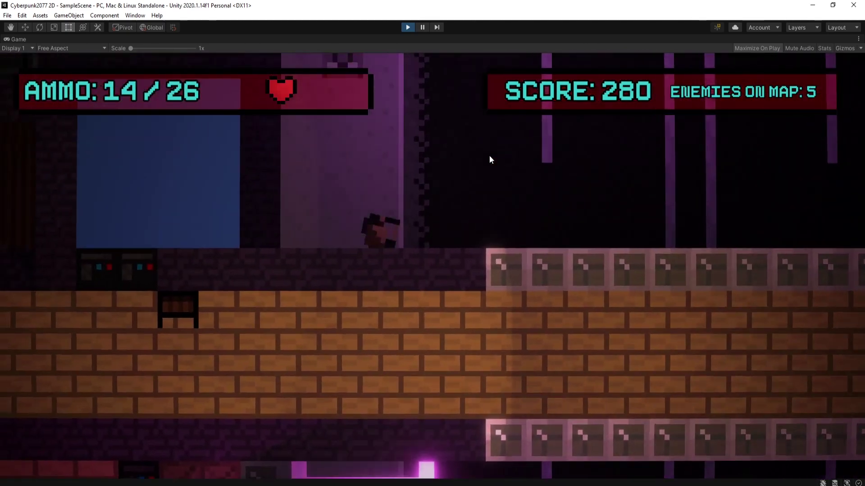
drag(490, 158, 485, 407)
key(r)
key(a)
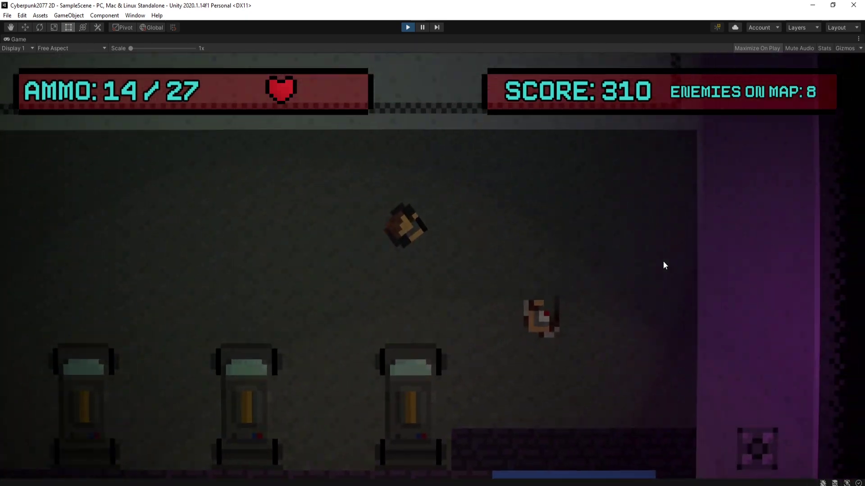
drag(662, 265, 417, 337)
key(r)
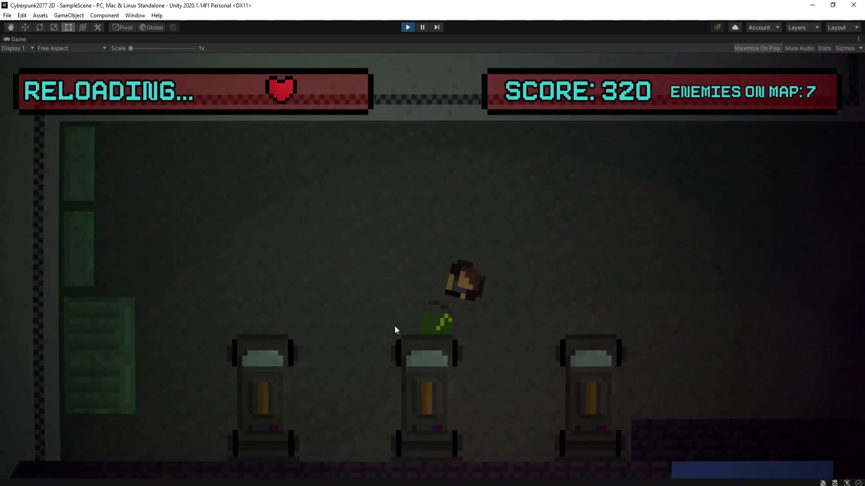
- Fight into the purple corridor until Game Over at score 350, then restart the level
key(d)
click(521, 353)
key(r)
key(d)
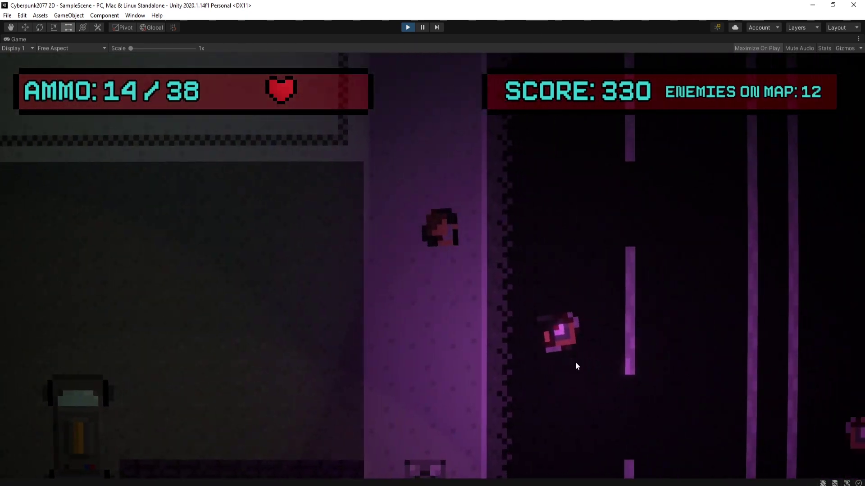
drag(574, 362, 626, 380)
key(r)
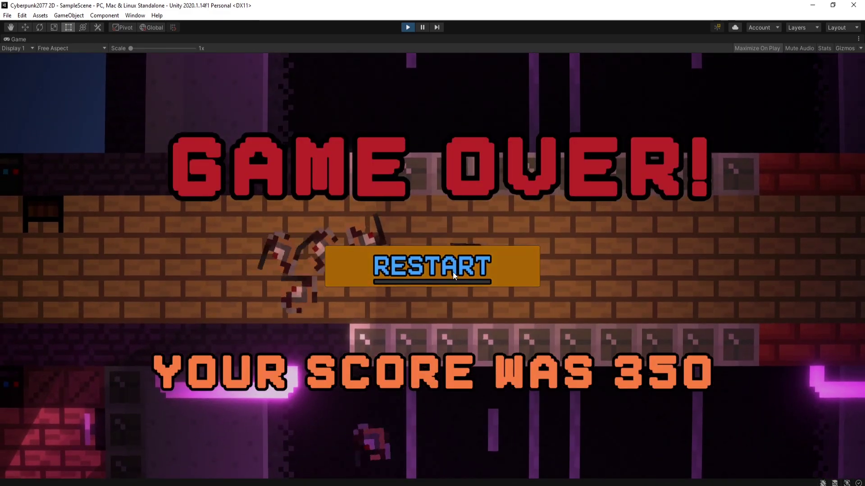
click(452, 272)
- Playtest the level, walking the player around the tiled map and up onto the concrete
double_click(431, 41)
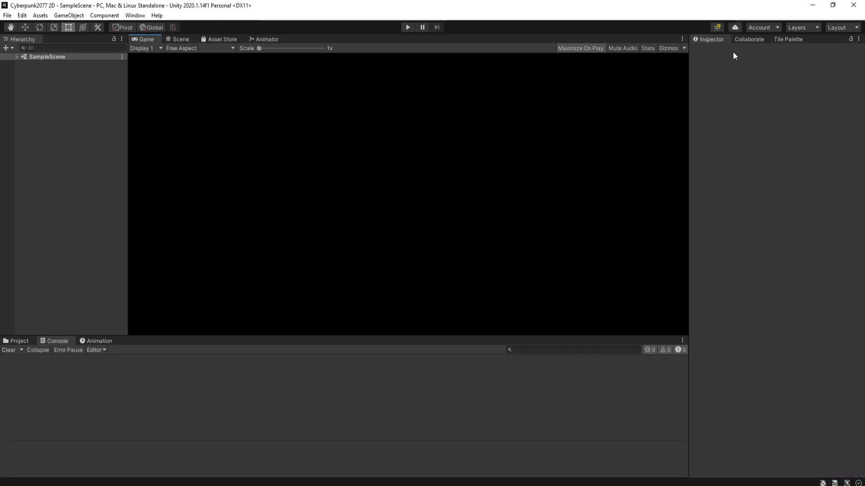
key(w)
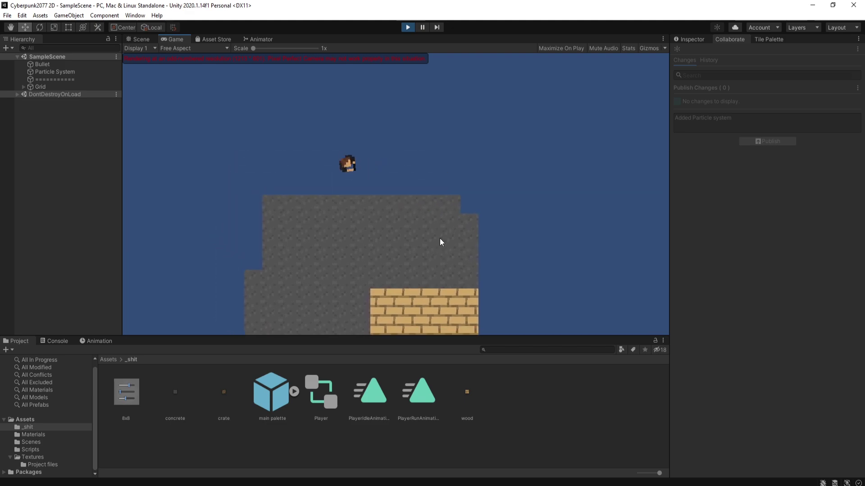
key(s)
key(w)
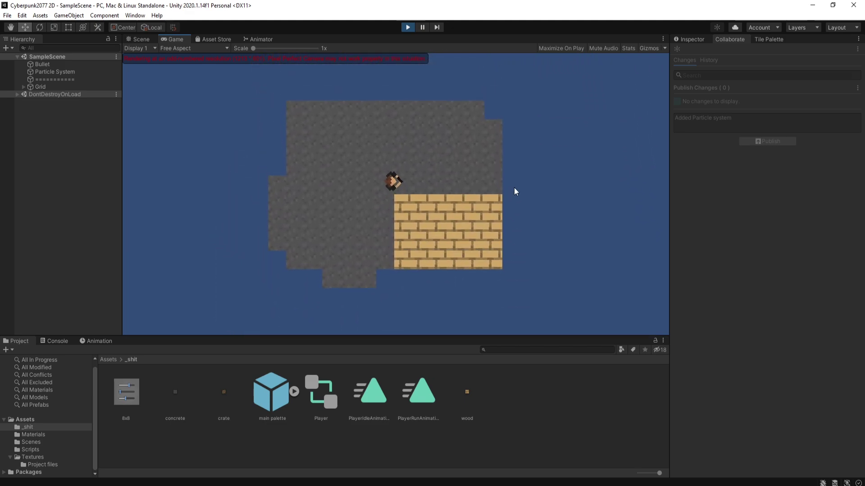
key(w)
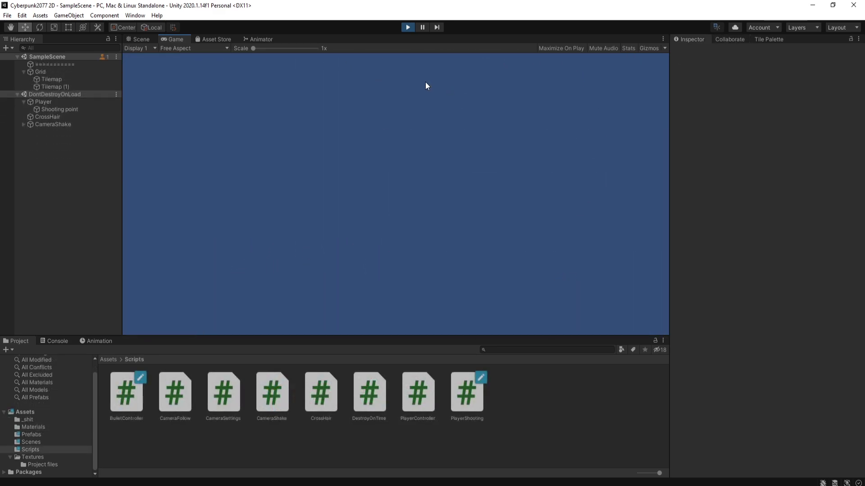
- Stop the test, open the Bullet Parent prefab from Prefabs and select its Bullet child
key(ctrl+p)
click(31, 435)
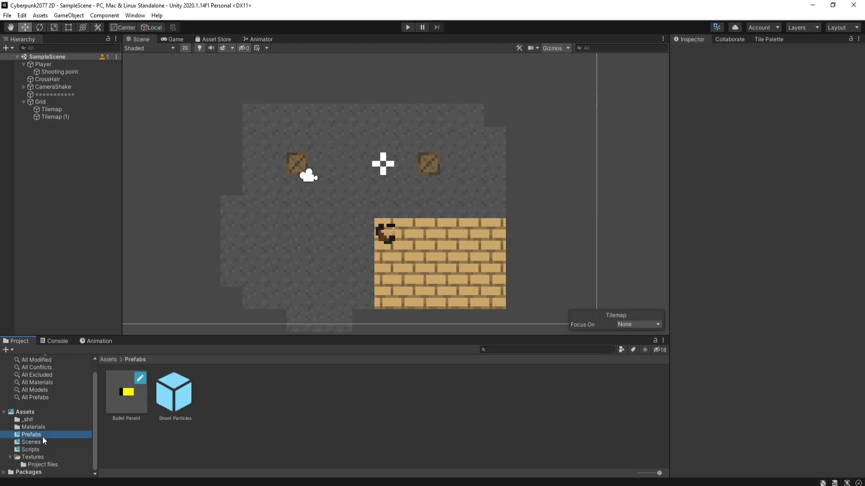
double_click(127, 391)
click(42, 76)
- Restart the playtest and fire bullets toward the crates while walking onto the bricks
key(ctrl+p)
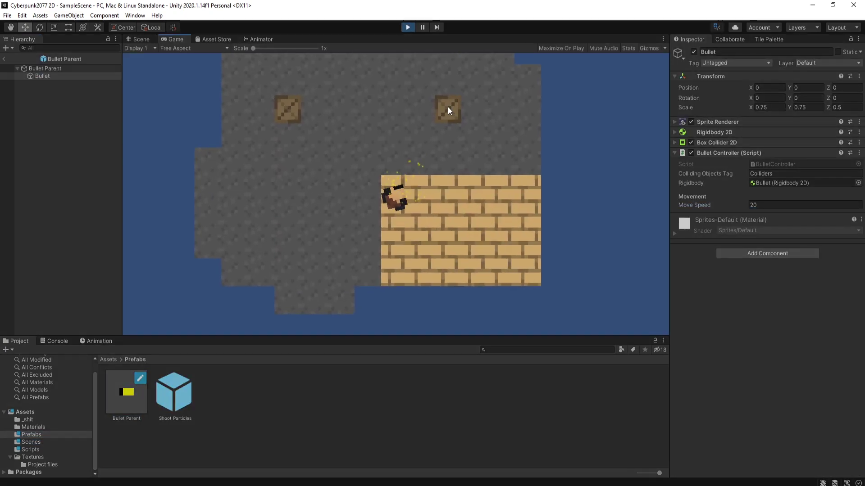
click(408, 27)
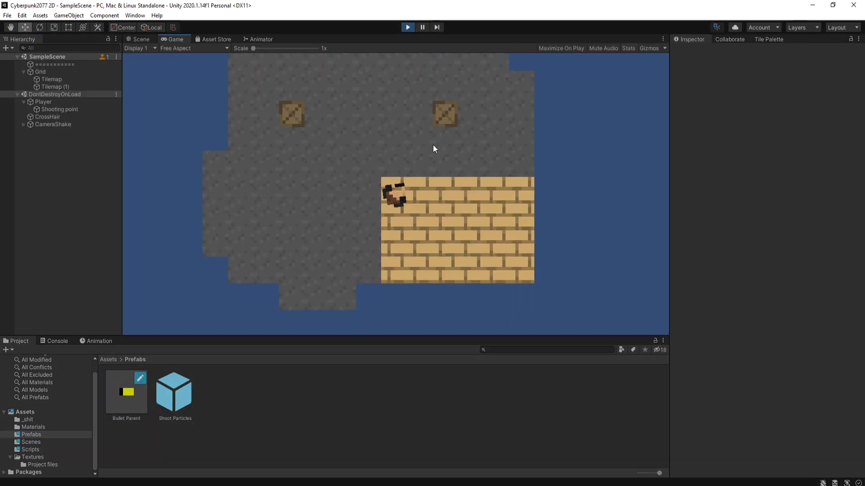
click(433, 144)
key(w)
click(330, 80)
click(394, 112)
click(588, 221)
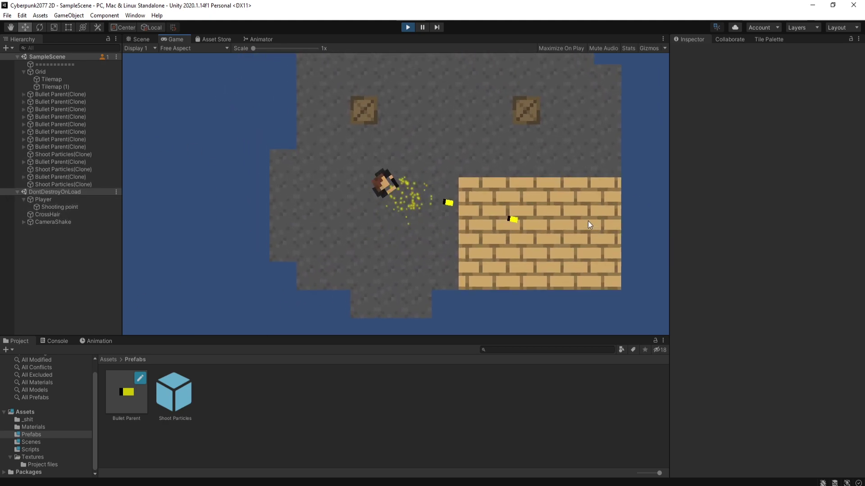
click(513, 72)
key(s)
key(w)
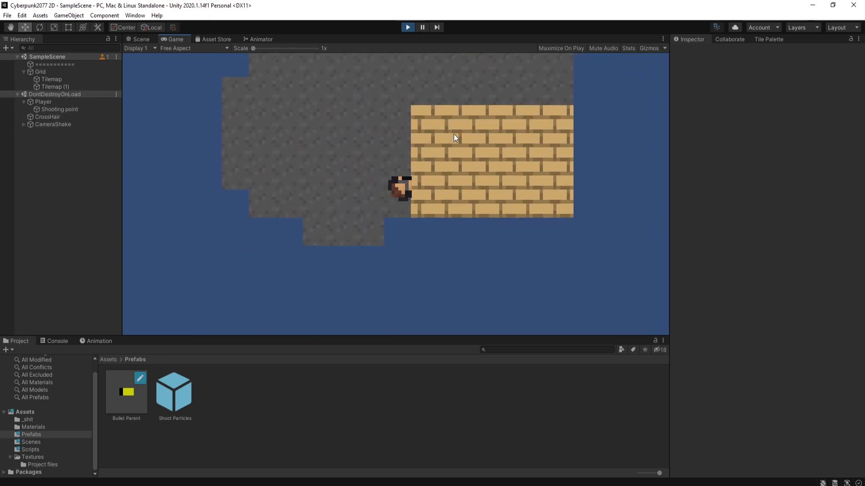
click(547, 199)
click(272, 90)
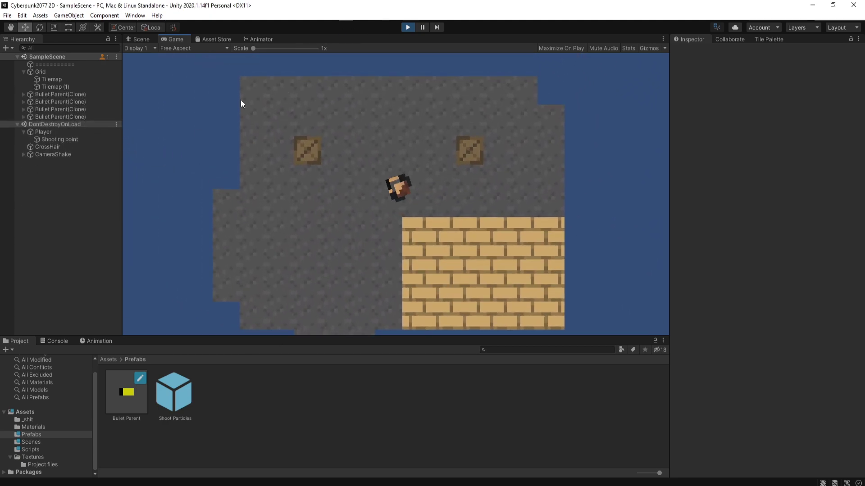
click(460, 55)
- Keep walking the player across the map while firing bullets with particle bursts
key(a)
key(w)
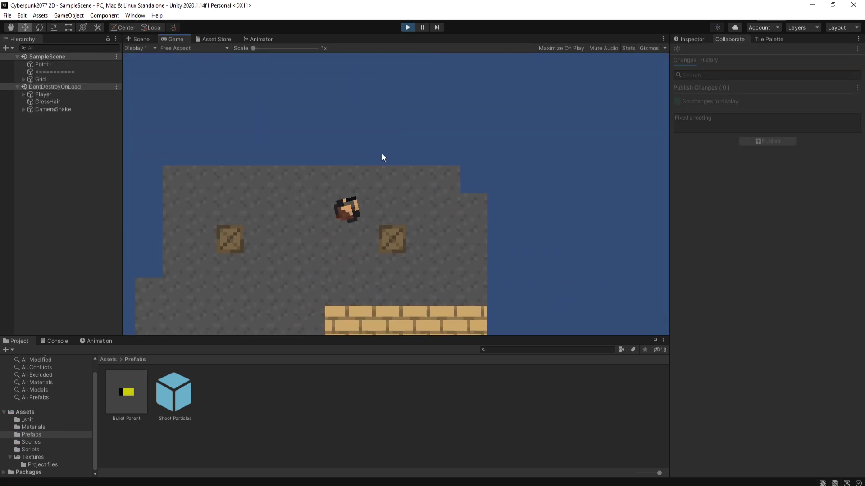
click(338, 161)
click(463, 175)
key(s)
click(446, 90)
key(a)
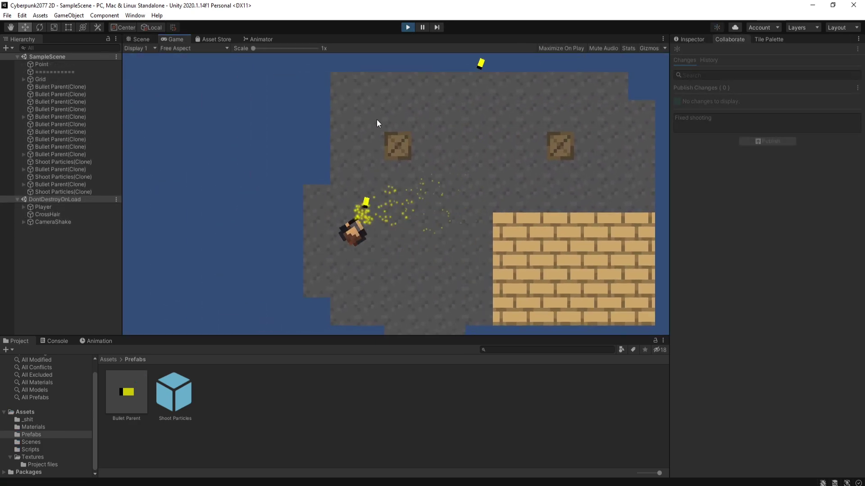
key(w)
key(s)
key(w)
key(s)
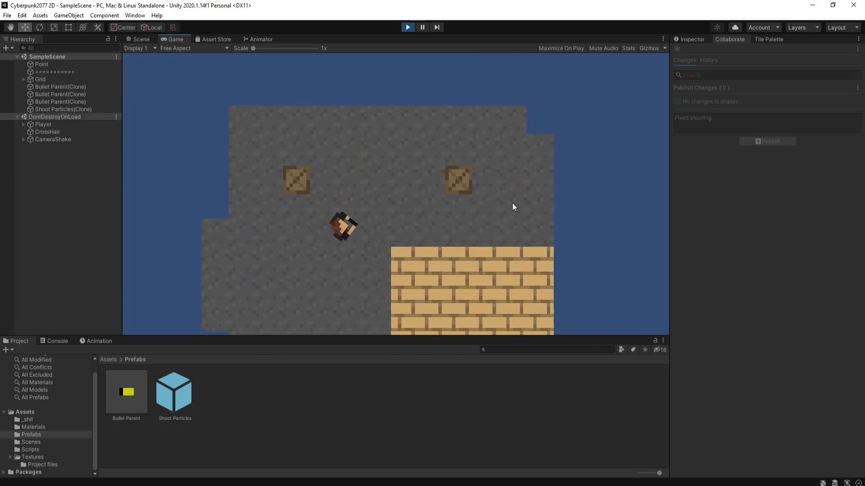
click(320, 172)
key(w)
key(s)
click(387, 244)
click(463, 173)
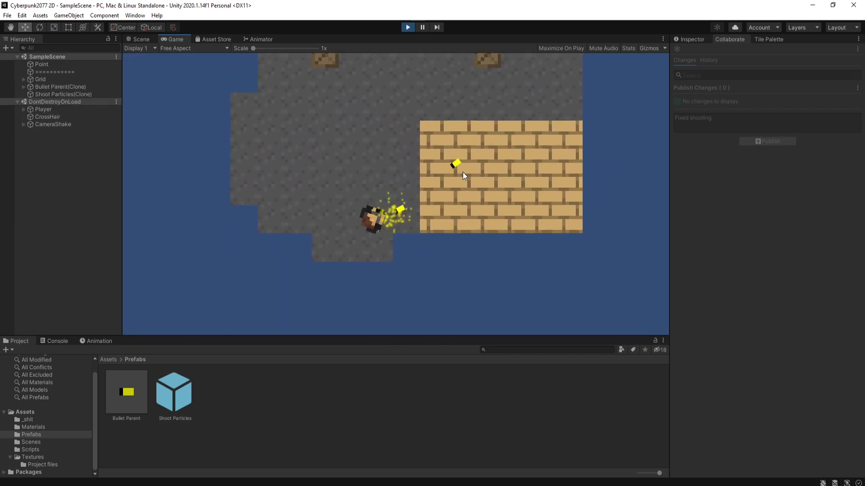
click(350, 137)
click(532, 153)
text(w)
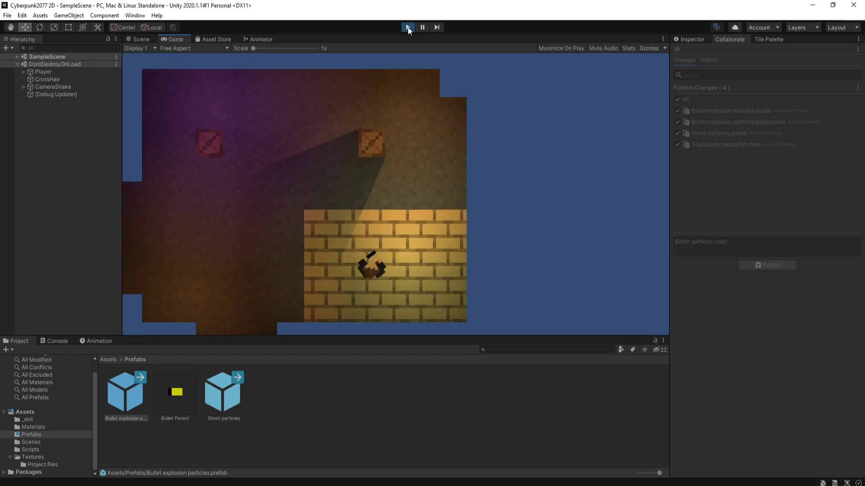
- Exit play mode and select Point Light 2D (1) and Point Light 2D (2) in the Hierarchy
click(408, 27)
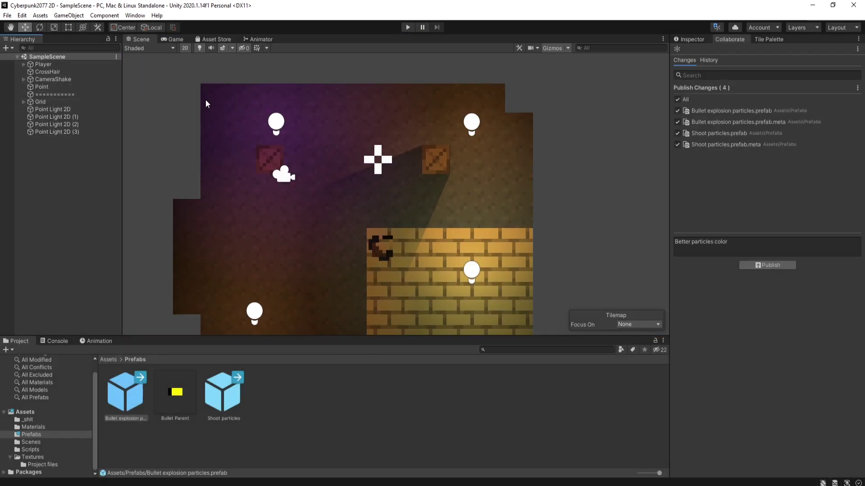
click(71, 117)
click(71, 124)
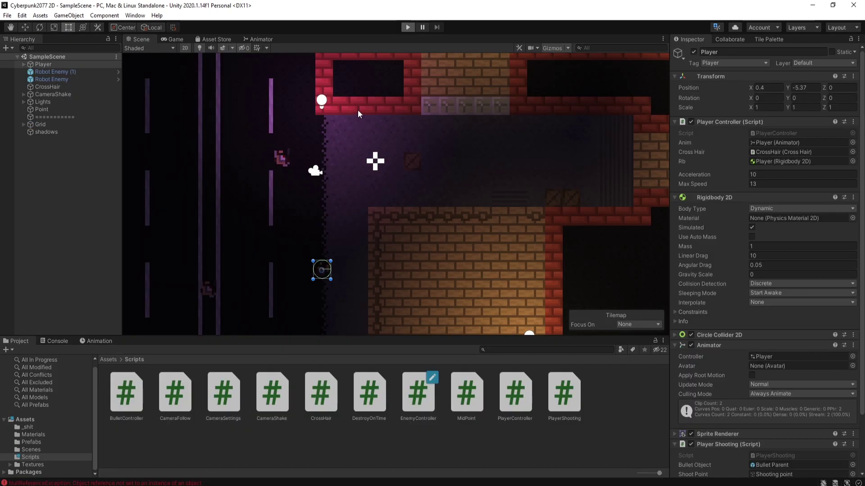
- Walk the player through the neon streets toward the robot enemies and fire three shots at them
key(s)
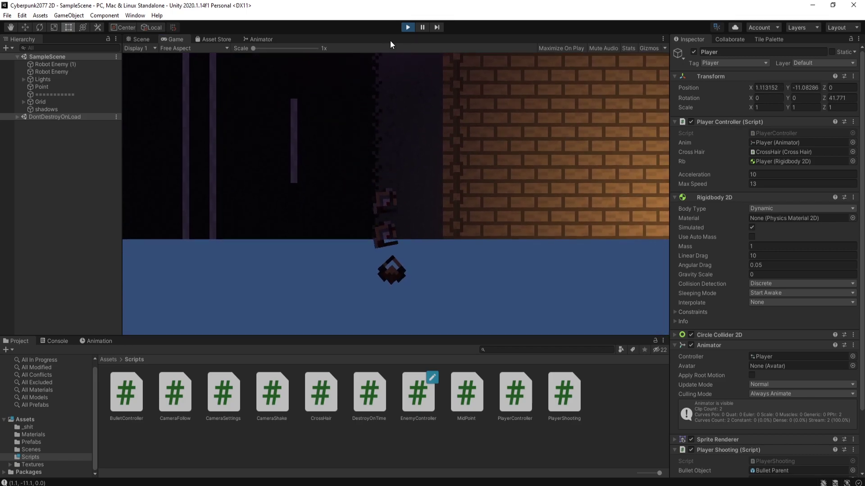
key(w)
key(w)
key(a)
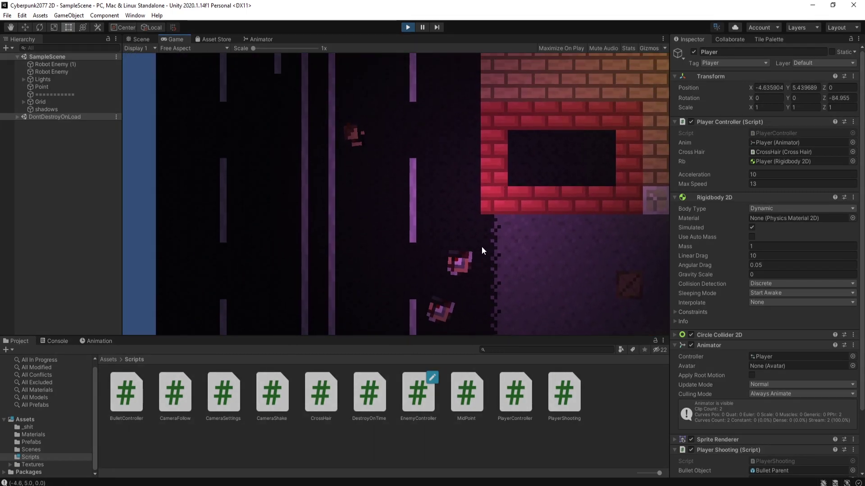
key(s)
key(a)
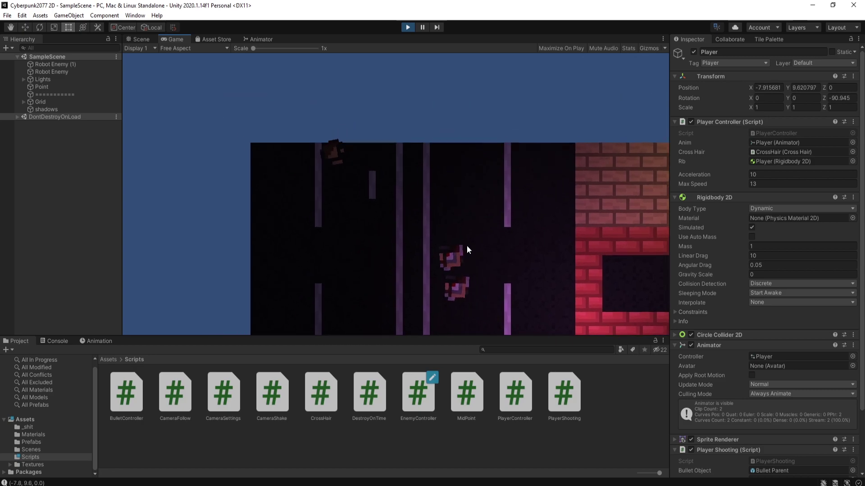
key(s)
key(d)
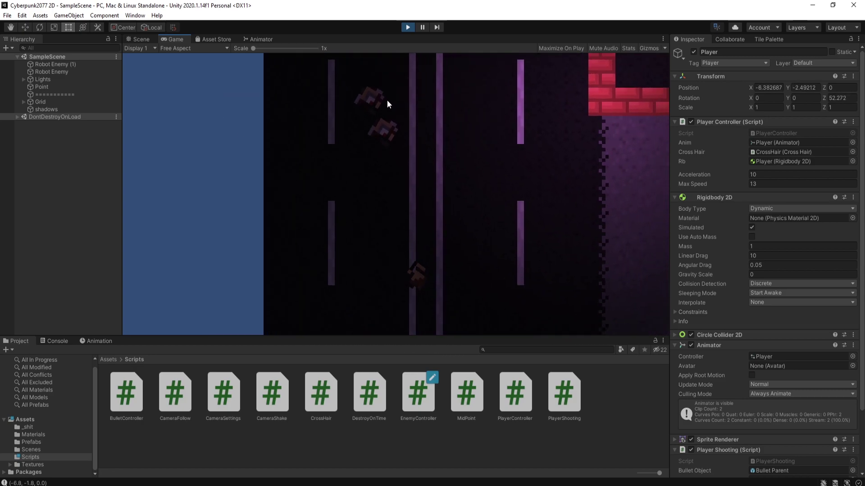
click(379, 99)
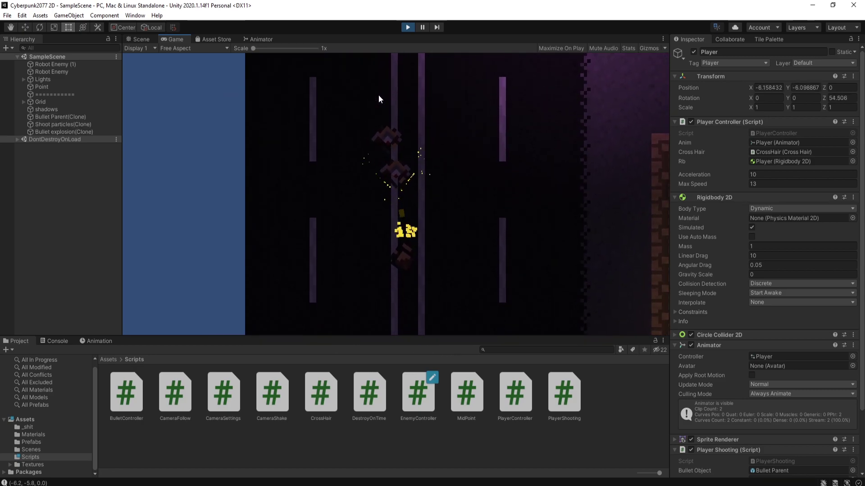
click(378, 99)
click(379, 99)
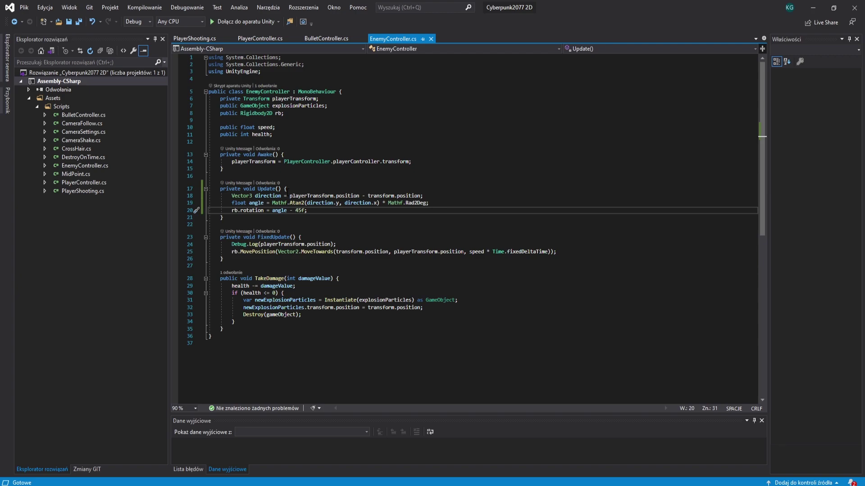
- Return to Unity, start the game and fire shots while moving to spend ammo
key(alt+Tab)
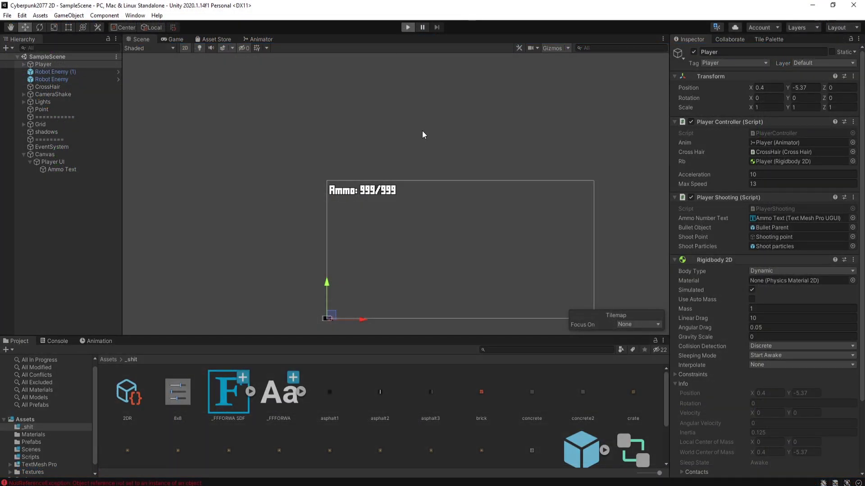
key(ctrl+p)
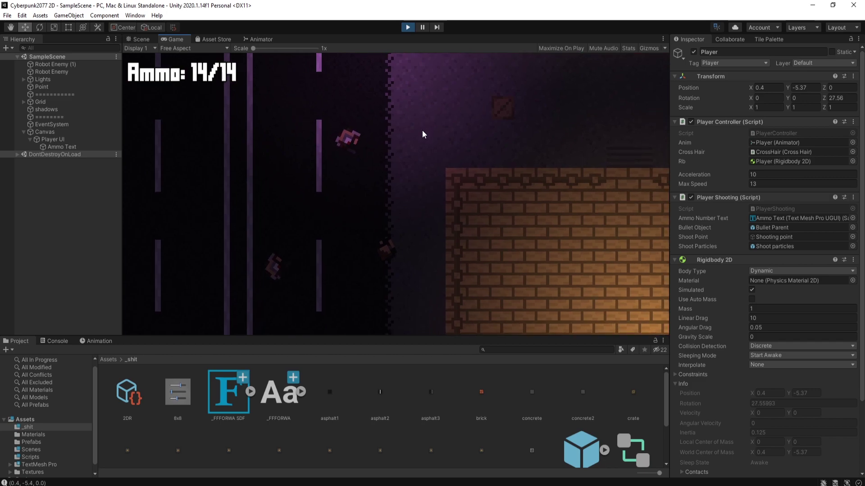
key(w)
click(388, 221)
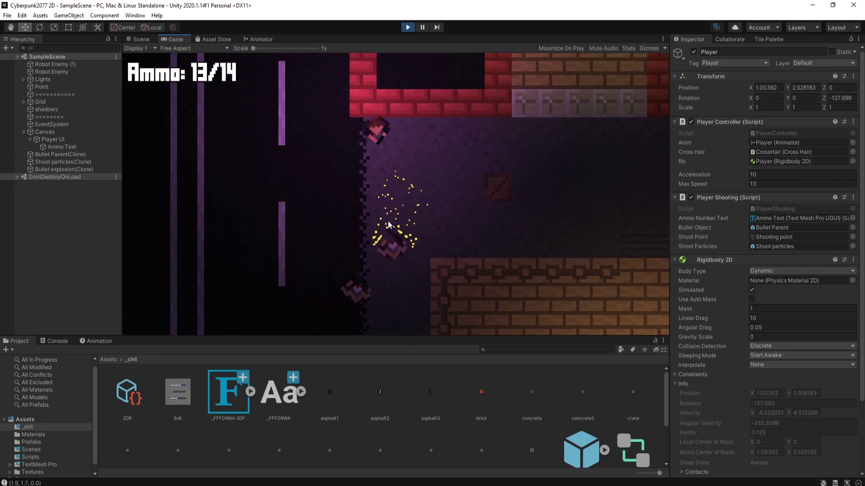
key(a)
click(423, 240)
click(488, 263)
click(479, 260)
click(510, 239)
click(510, 239)
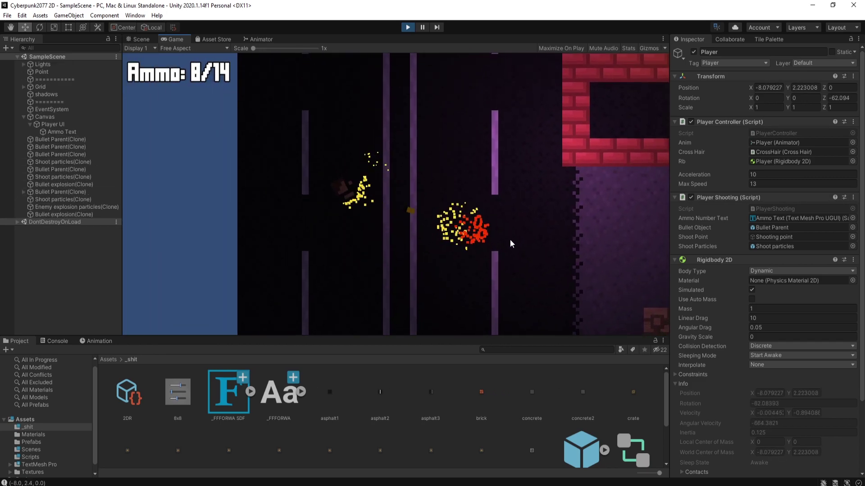
key(s)
click(507, 189)
click(455, 131)
click(455, 132)
click(455, 131)
click(455, 132)
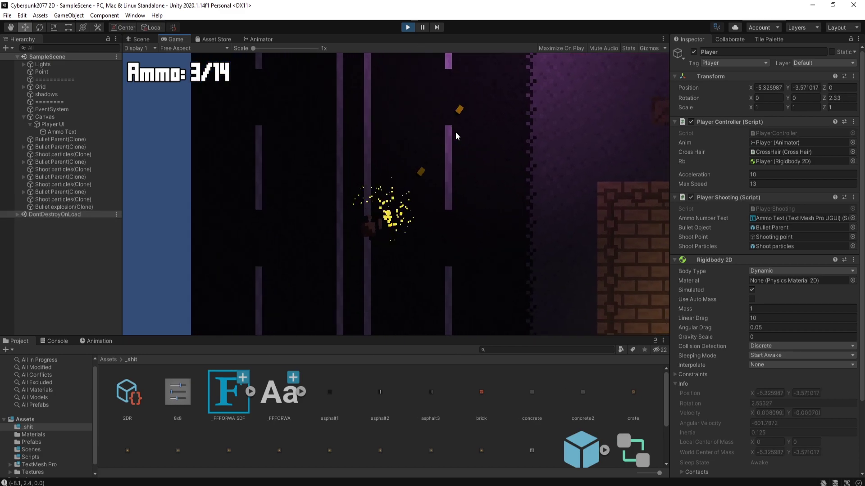
click(456, 131)
click(455, 132)
click(456, 131)
- Keep firing and reloading with R until the ammo reads 0/0, then stop the playtest
click(458, 115)
click(406, 116)
click(339, 118)
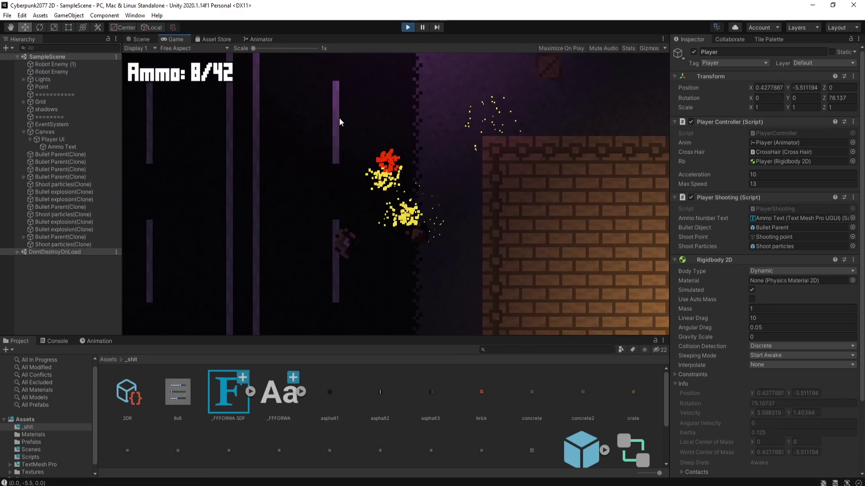
key(a)
click(413, 161)
key(r)
click(401, 111)
key(r)
click(495, 109)
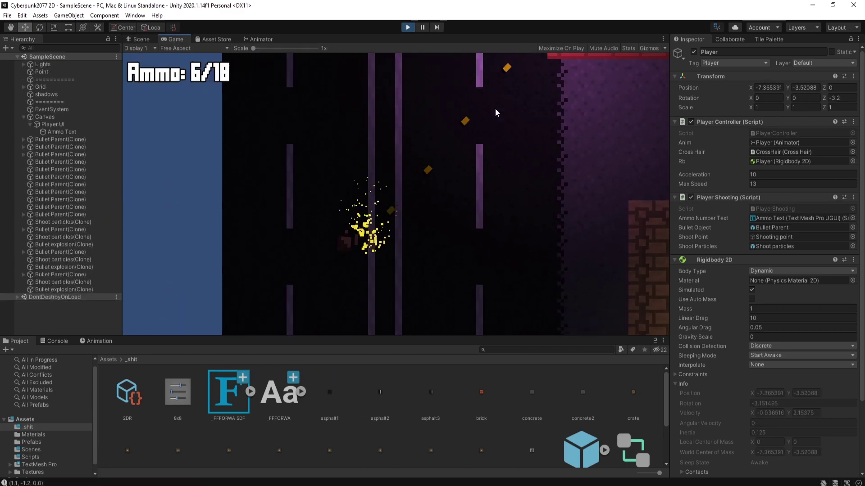
key(r)
click(496, 109)
click(495, 109)
click(496, 109)
key(r)
click(496, 109)
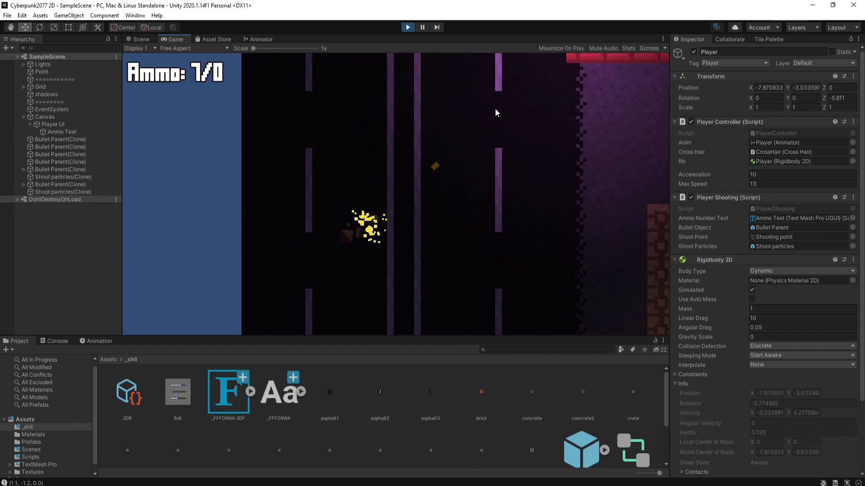
click(496, 109)
key(ctrl+p)
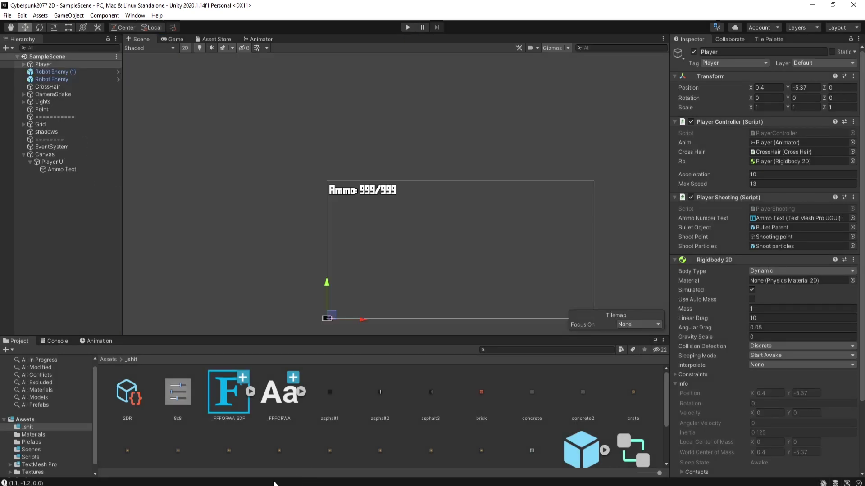
- Review the Reload method in PlayerShooting.cs in Visual Studio, then switch over to Aseprite
mouse_move(238, 482)
click(237, 442)
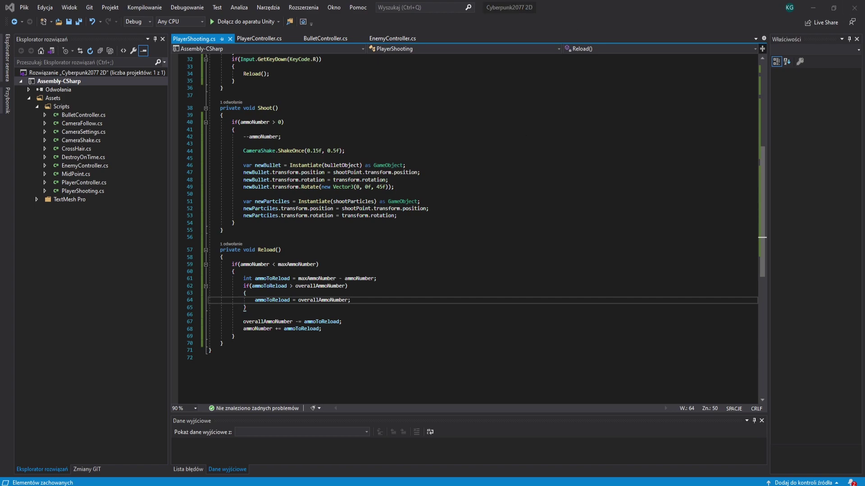
click(423, 232)
key(alt+Tab)
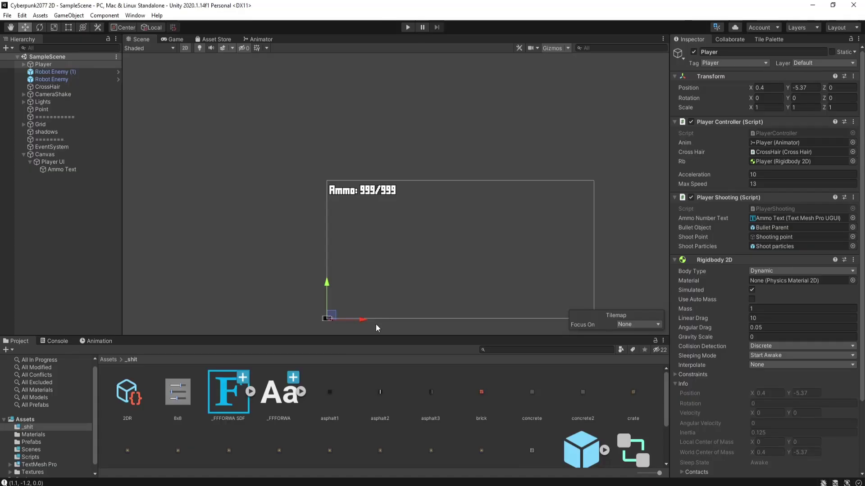
click(729, 39)
key(alt+Tab)
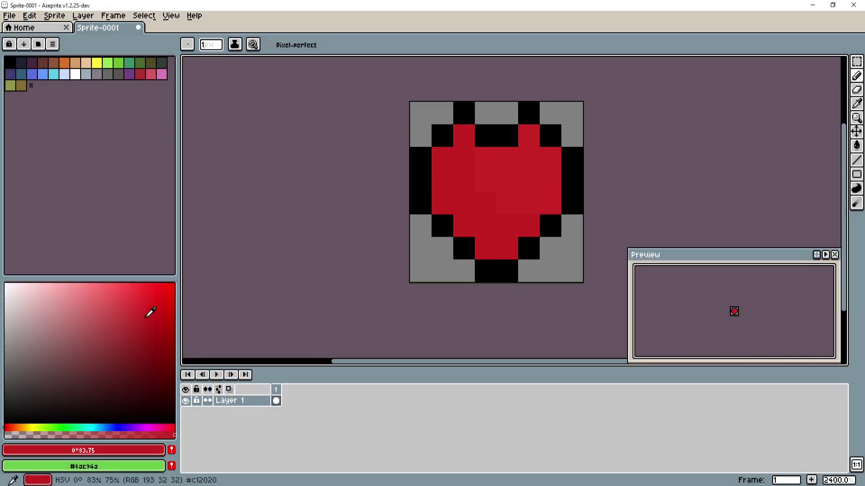
- Sample a red from the heart and save the heart sprite
scroll(442, 203, up, 1)
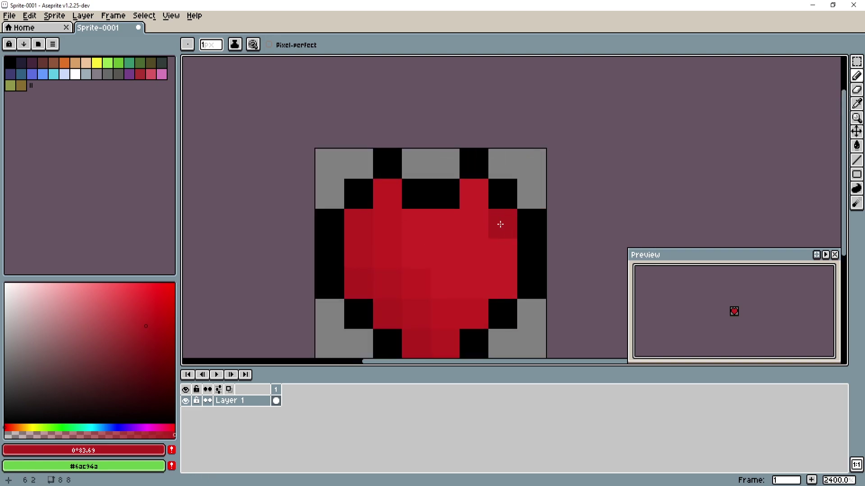
alt+click(496, 286)
scroll(550, 187, down, 5)
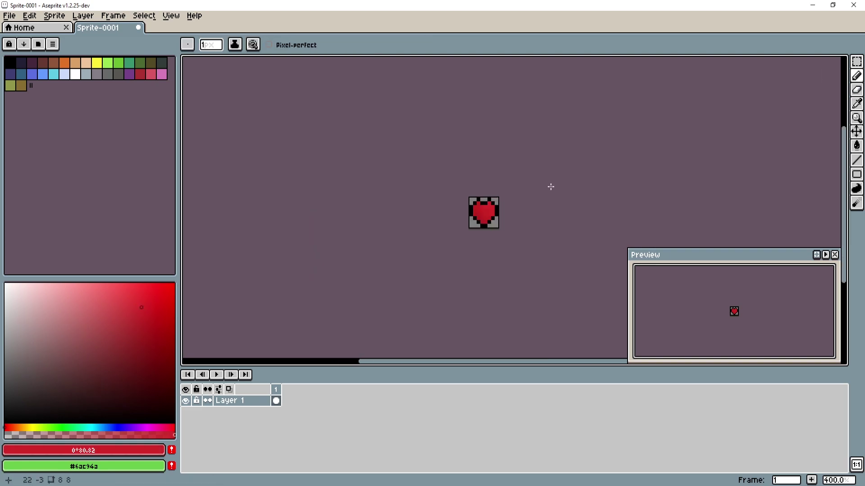
scroll(539, 329, up, 2)
scroll(539, 328, up, 2)
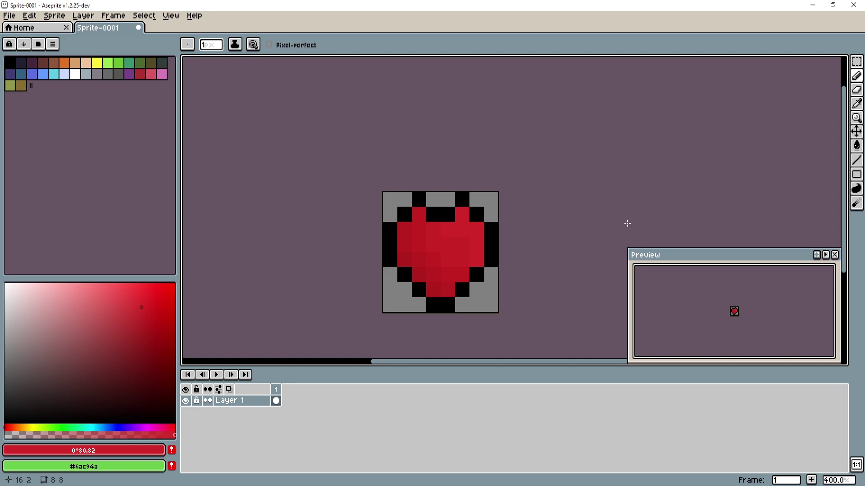
key(ctrl+s)
- Try shifting the heart's top three rows down a pixel, undo it, and eyedrop the heart's red
key(Escape)
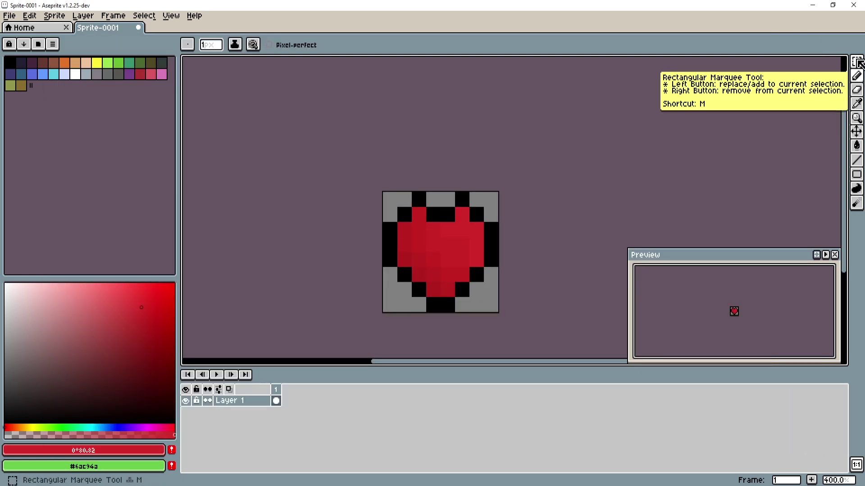
click(857, 61)
drag(383, 193, 498, 236)
drag(466, 219, 466, 233)
key(Escape)
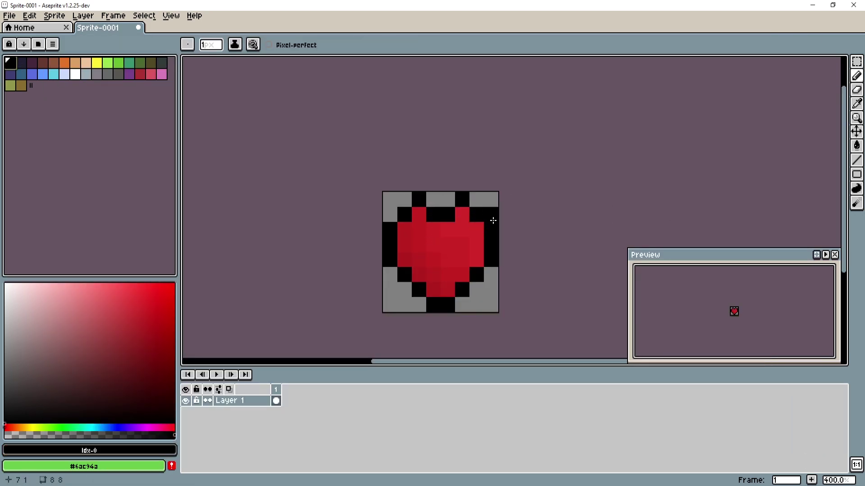
key(ctrl+z)
key(b)
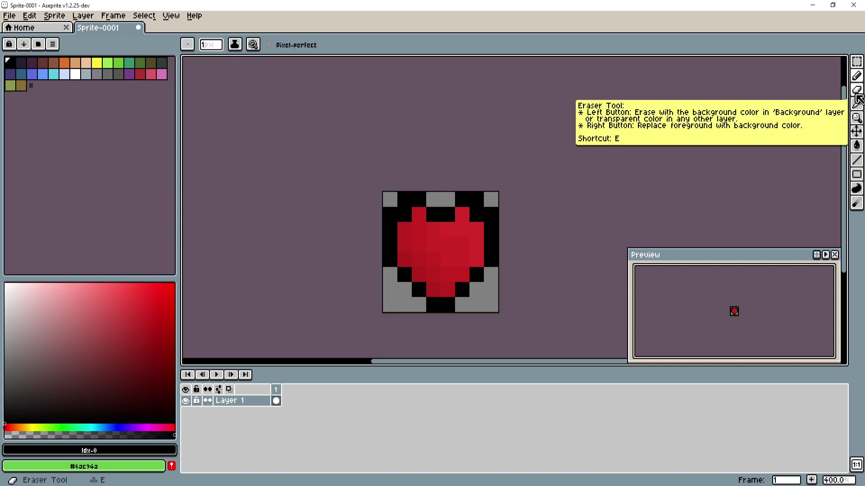
click(857, 104)
click(419, 216)
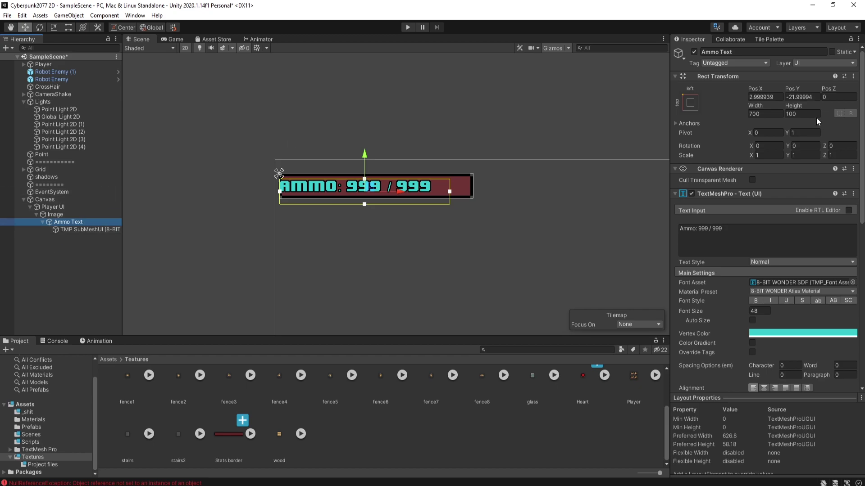
- Anchor and recentre the Ammo Text with an anchor preset, save the scene, and reselect it
click(690, 103)
click(745, 202)
click(372, 163)
key(ctrl+s)
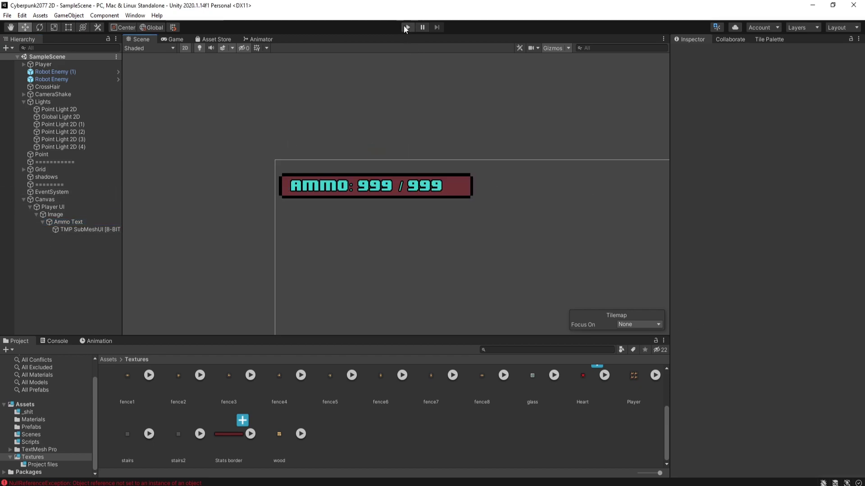
click(412, 186)
click(461, 194)
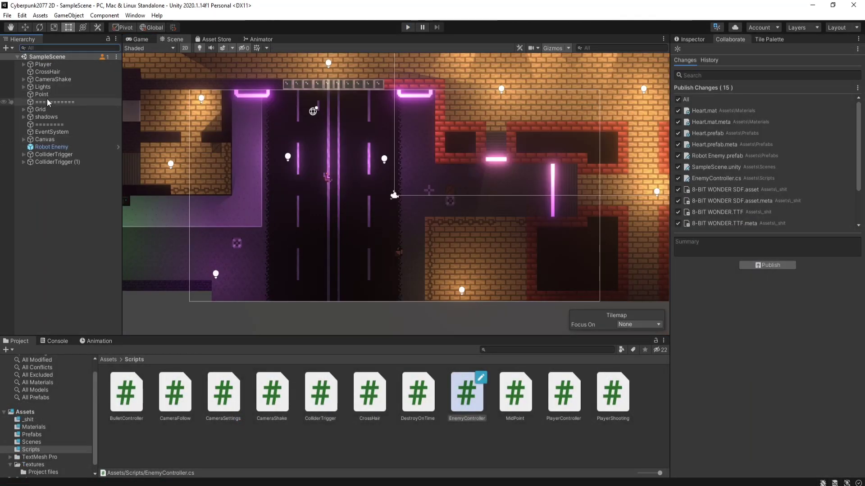
- Stop the playtest and inspect the Robot Enemy's properties in the Inspector
click(51, 147)
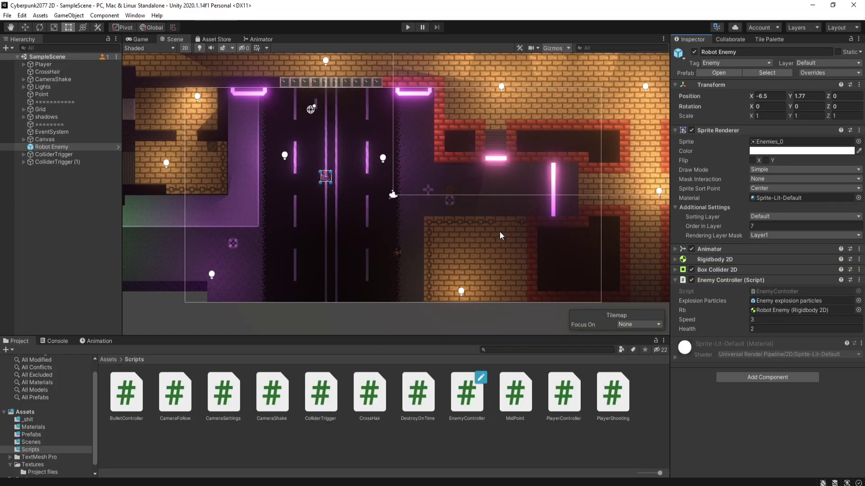
click(769, 40)
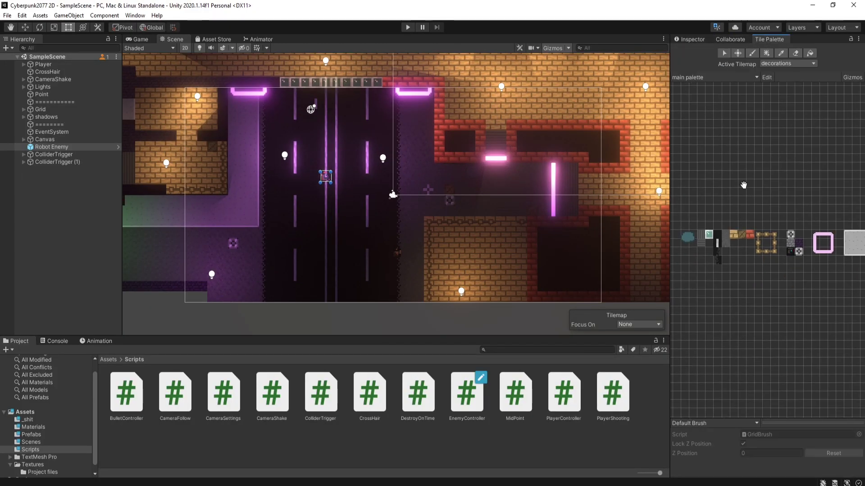
click(692, 39)
scroll(402, 215, down, 5)
scroll(403, 215, up, 3)
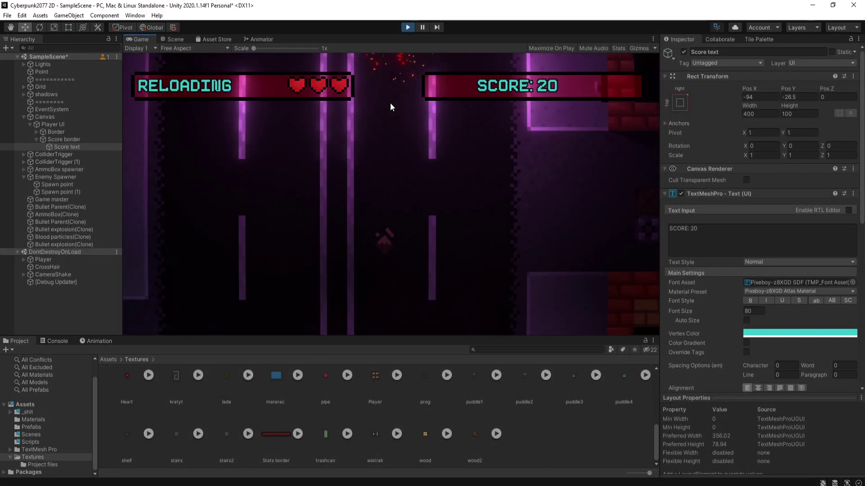
- Shoot an enemy, reload with R, and walk the player through several areas of the level
click(526, 212)
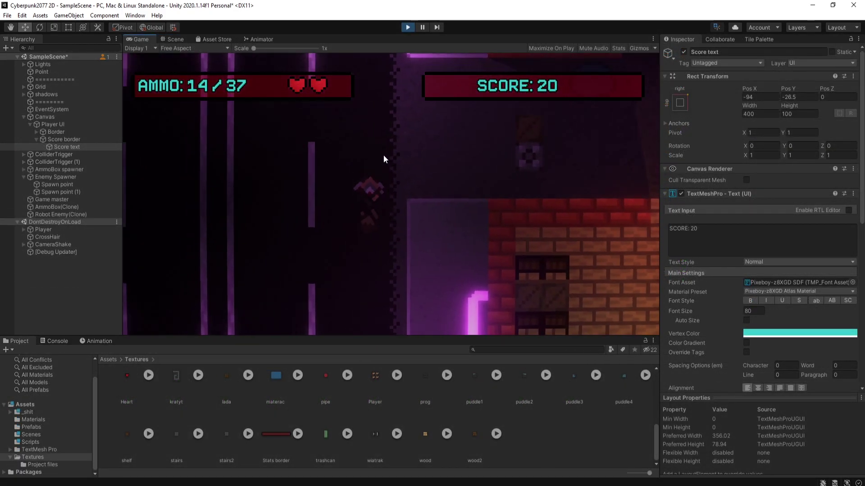
key(r)
key(r)
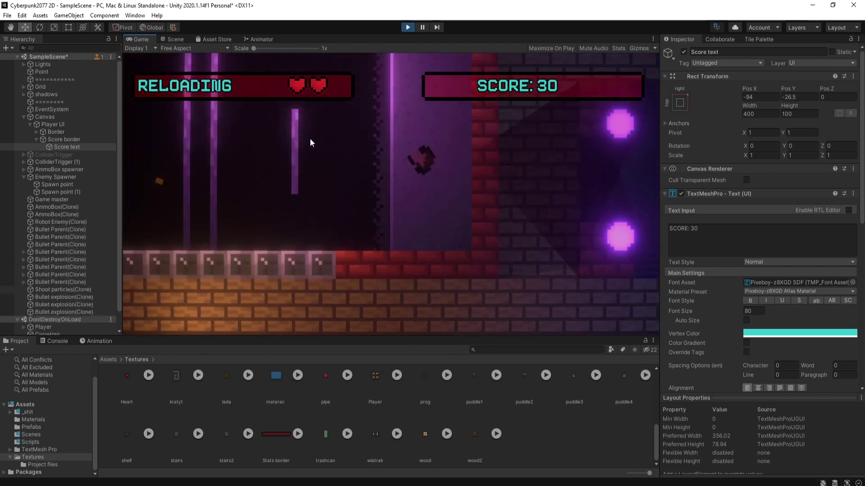
key(a)
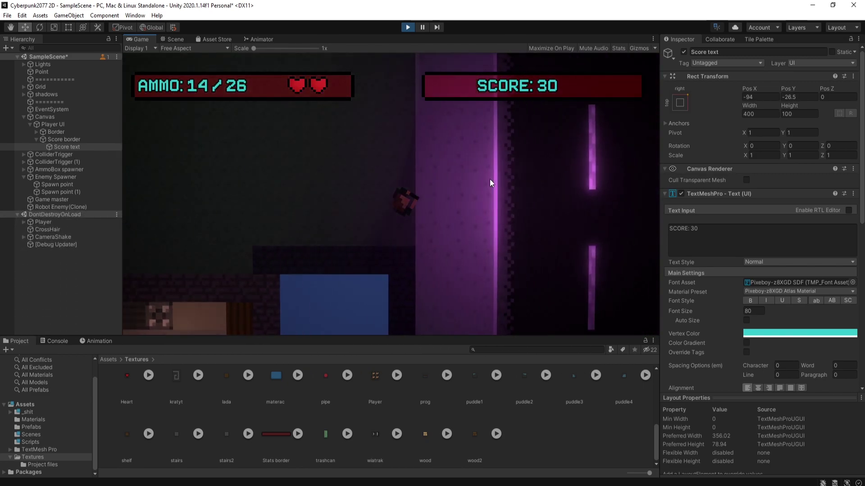
key(w)
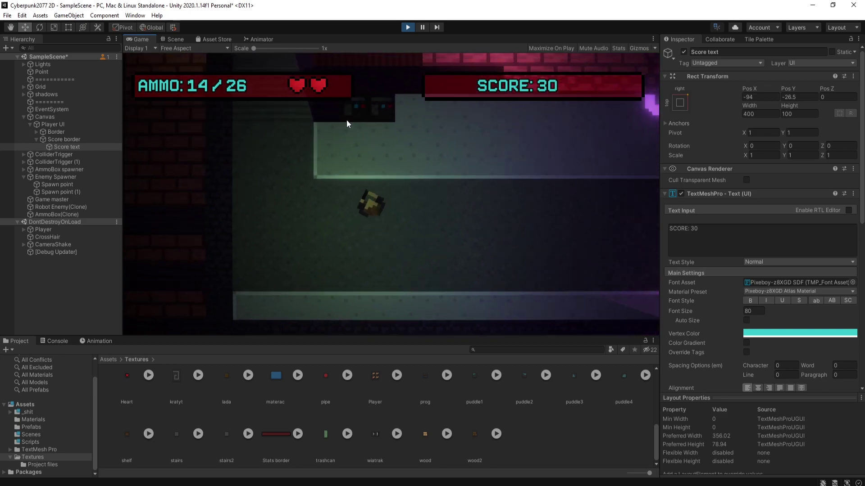
key(r)
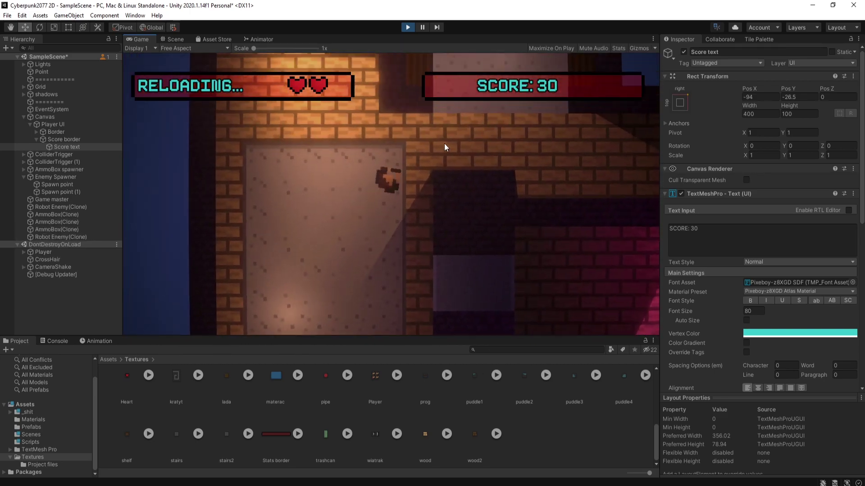
key(s)
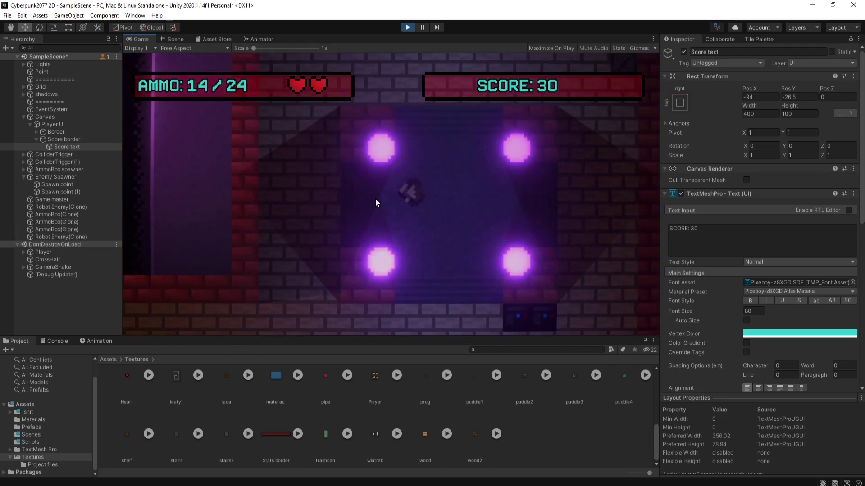
key(w)
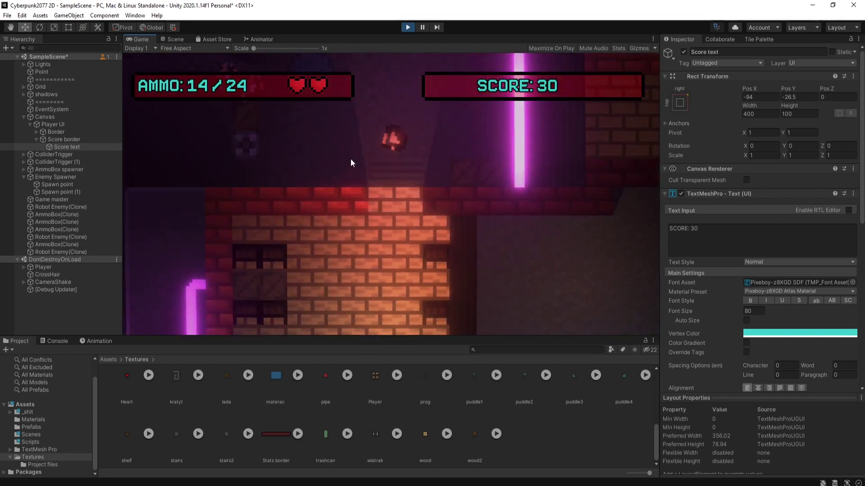
key(r)
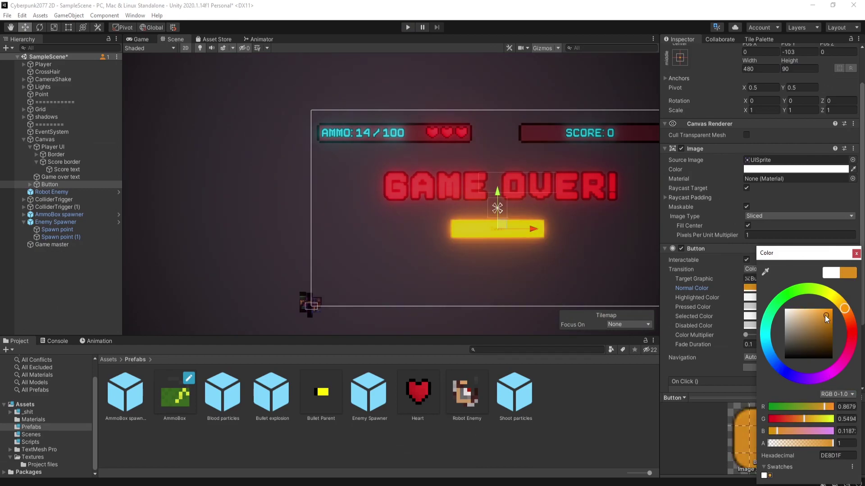
- Set the button's highlighted, pressed and selected tints to the same orange
click(857, 256)
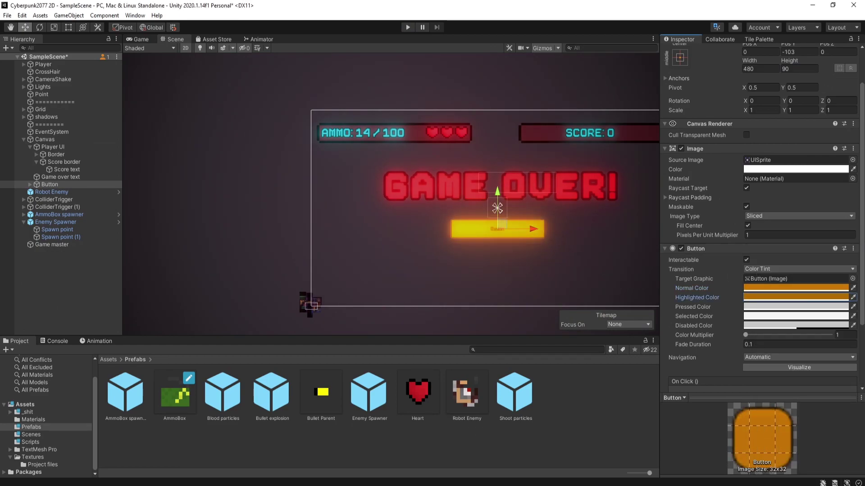
click(779, 306)
click(749, 338)
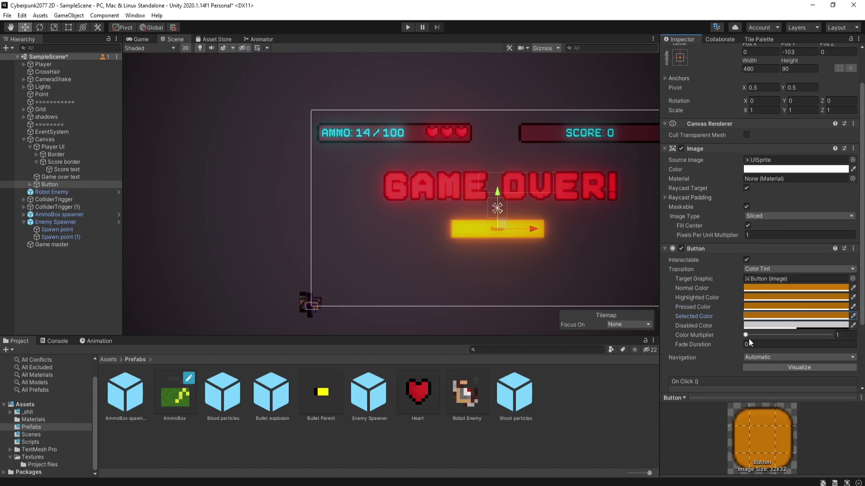
scroll(714, 344, down, 3)
click(771, 273)
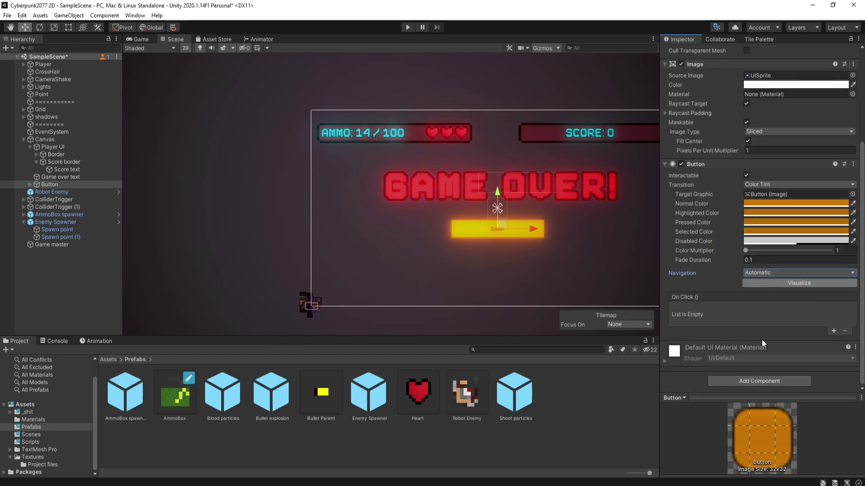
- Add an On Click event to the button and assign a target object
click(833, 331)
click(720, 317)
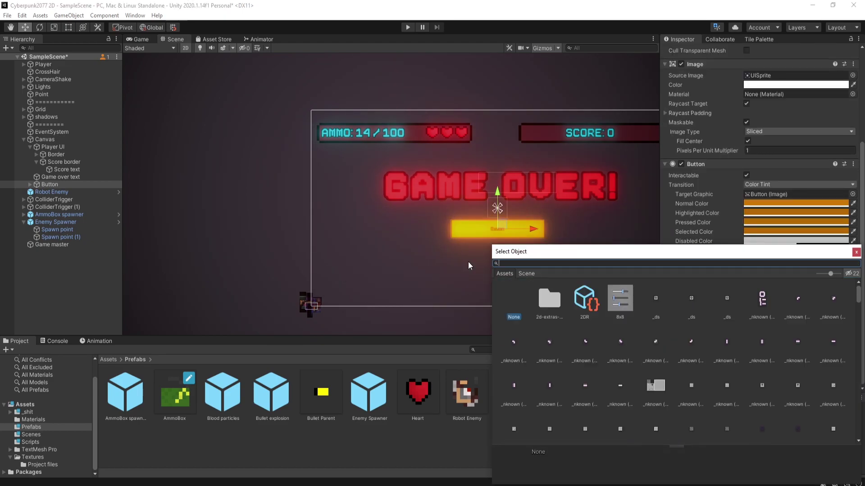
double_click(548, 299)
- Change the button's text to Restart and give it the Link text style
double_click(739, 318)
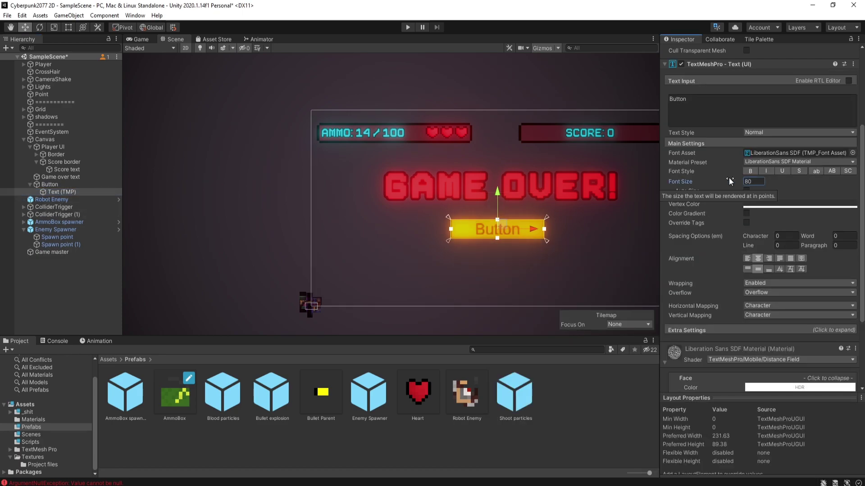
text(Restart)
scroll(718, 166, up, 3)
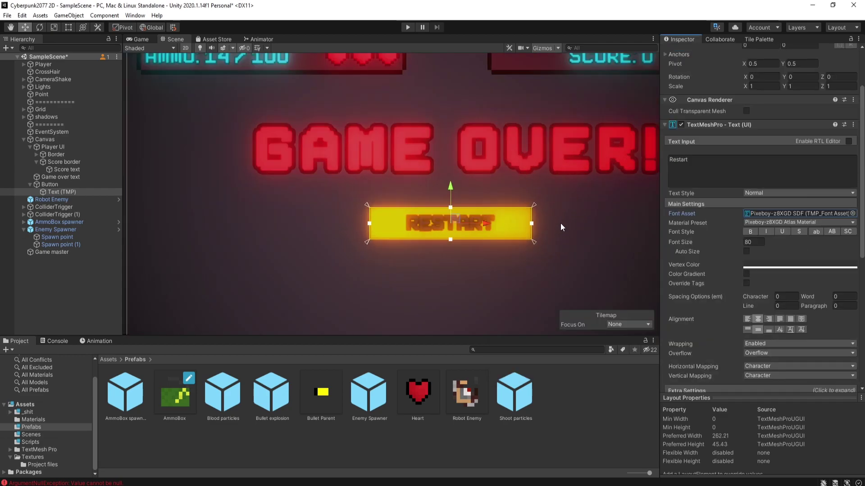
click(762, 193)
click(761, 225)
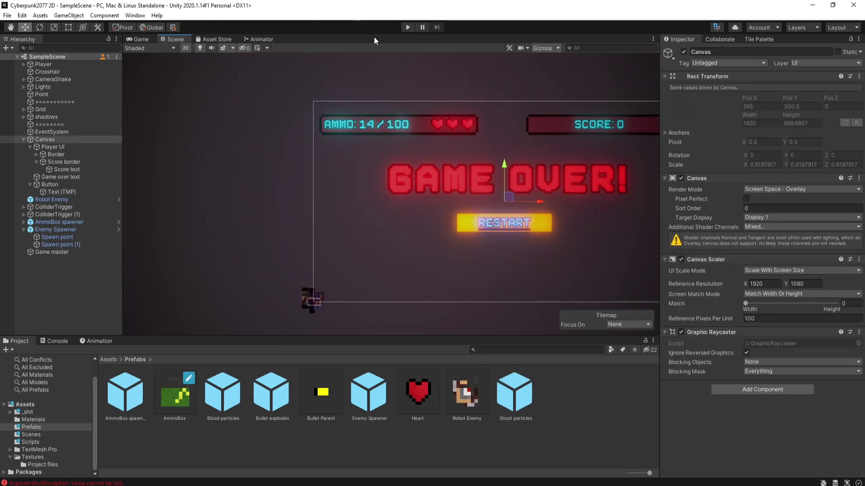
click(407, 27)
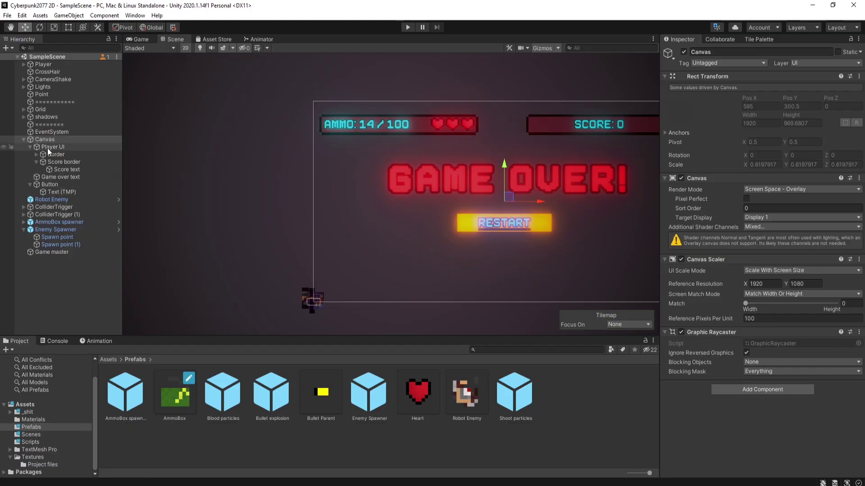
- Create an empty 'GameOver UI' object under the Canvas and nest the Game over text and Button inside it
click(31, 146)
right_click(45, 139)
click(56, 239)
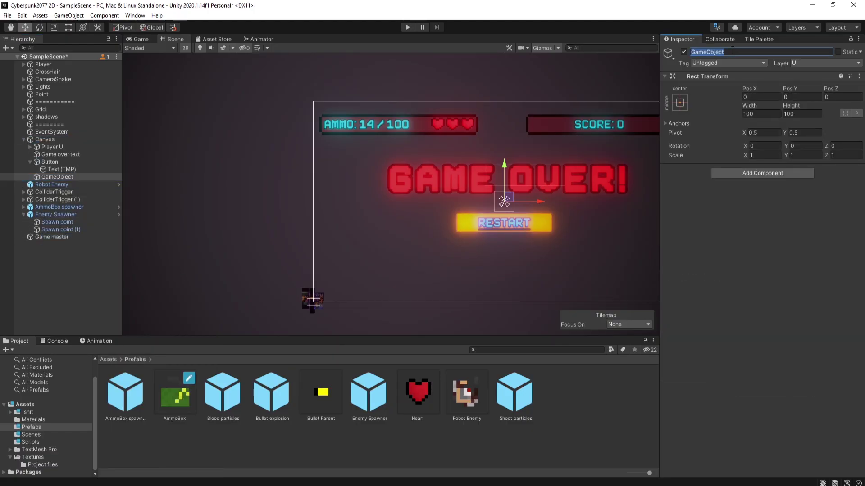
text(r UI)
drag(50, 162, 57, 177)
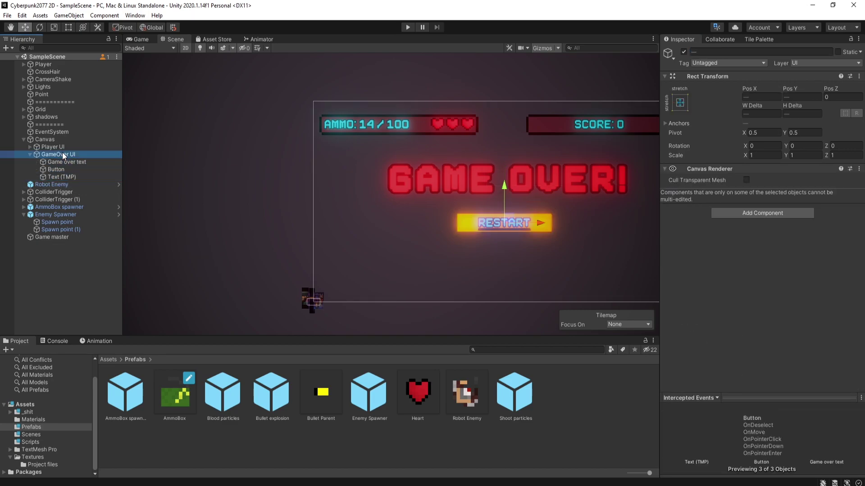
- Add a TextMeshPro text to GameOver UI in Pixeboy font reading 'Your score was'
right_click(46, 154)
mouse_move(112, 323)
click(173, 334)
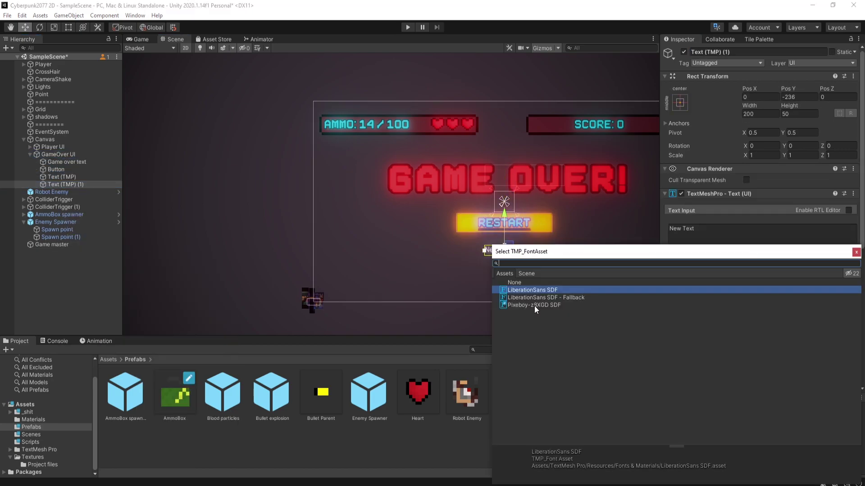
click(761, 262)
click(772, 334)
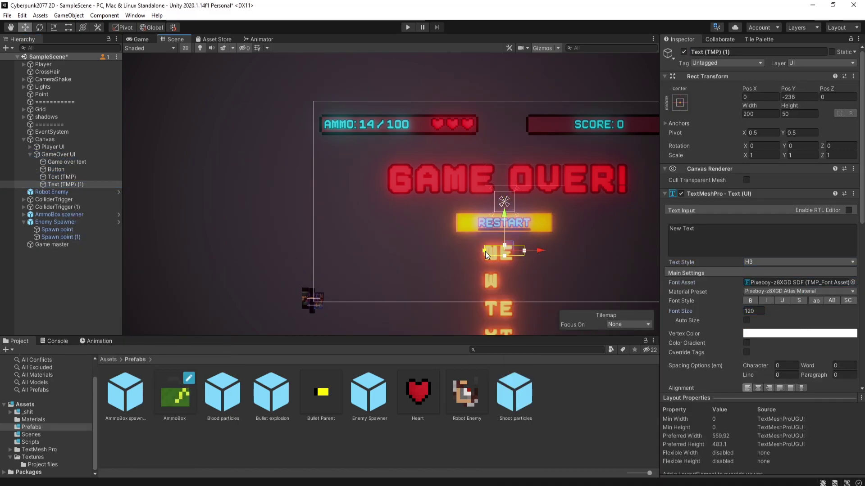
text(Your score was)
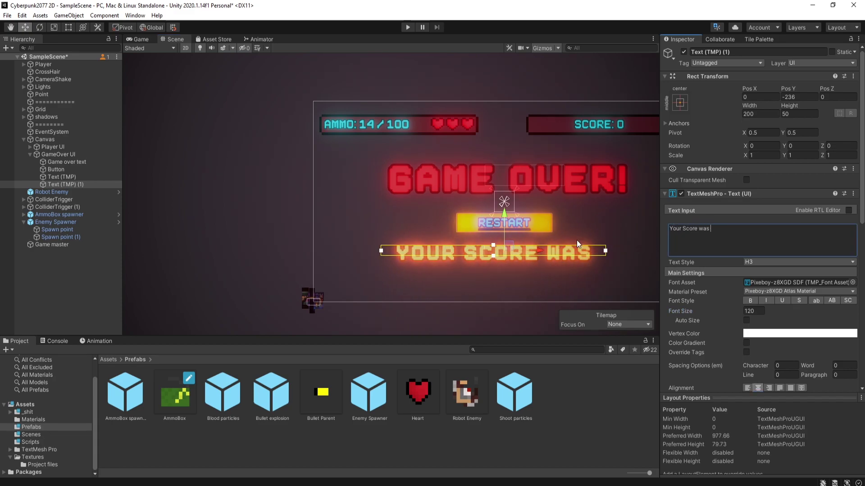
scroll(546, 223, down, 3)
- Stretch the score text's anchors horizontally and move it below the Restart button
click(680, 103)
alt+click(776, 197)
key(w)
drag(457, 180, 457, 209)
scroll(451, 212, up, 3)
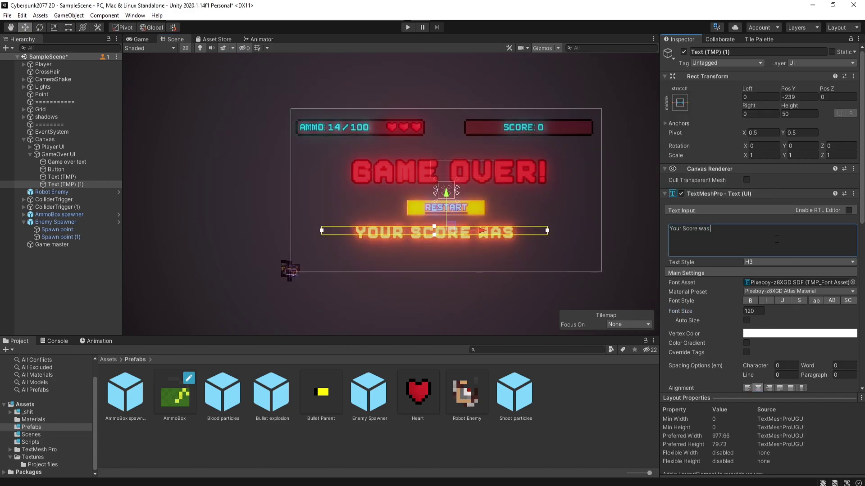
- Change the score line to read 'Your score was 9999'
click(719, 229)
text(0)
key(BackSpace)
text(9999)
- Check the layout in the Game view, widen the score text box, and save the scene
click(139, 39)
click(161, 40)
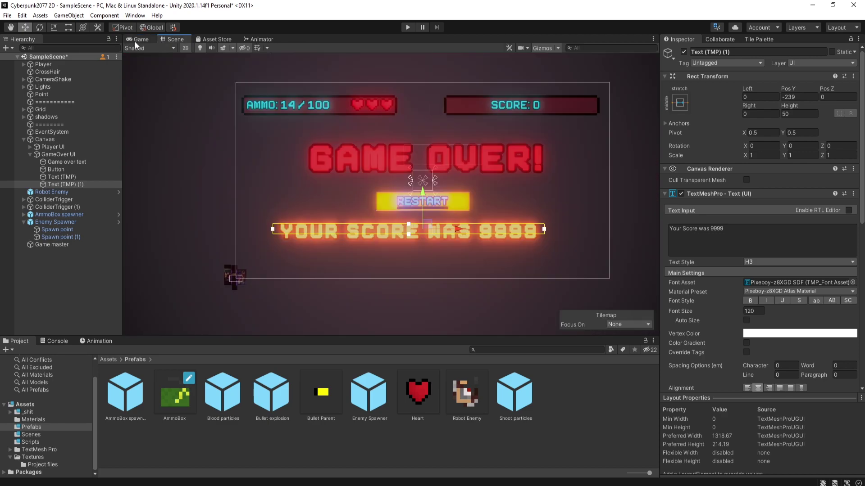
click(134, 40)
click(166, 40)
click(139, 39)
click(171, 40)
drag(544, 232, 574, 230)
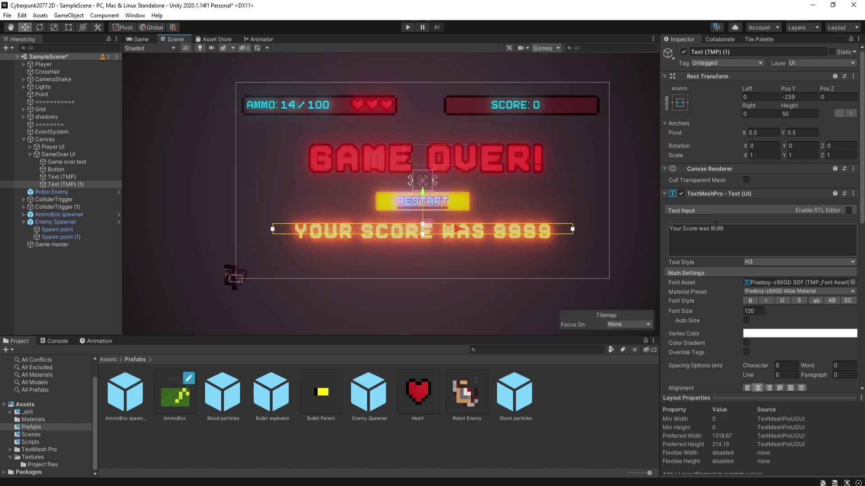
key(ctrl+s)
- Keep the Restart text nested under Button, rename the Button starting with 'R', then collapse GameOver UI
click(56, 169)
click(62, 176)
drag(76, 180, 56, 170)
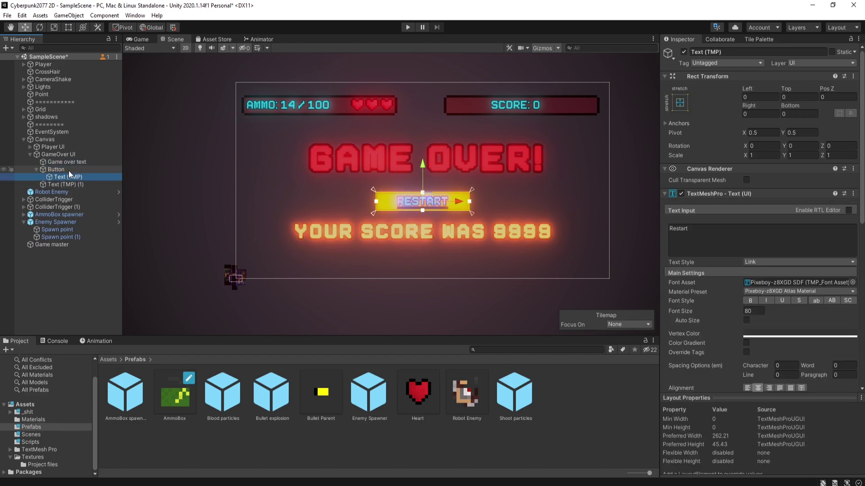
click(56, 170)
click(729, 52)
text(Restart b)
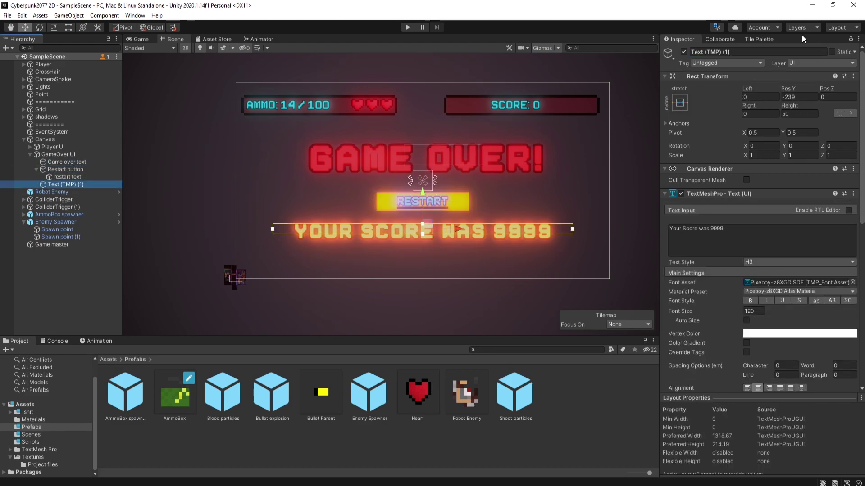
click(39, 152)
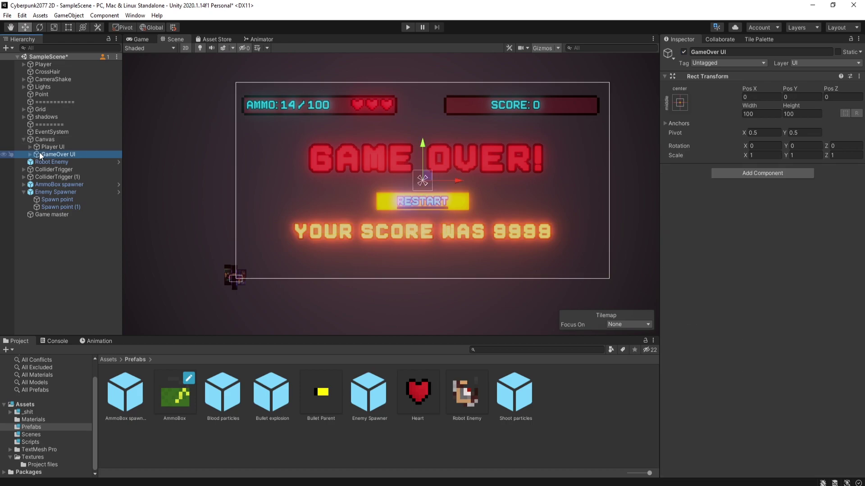
click(49, 182)
click(43, 154)
- Move the player through the street with WASD and shoot the first enemies
key(r)
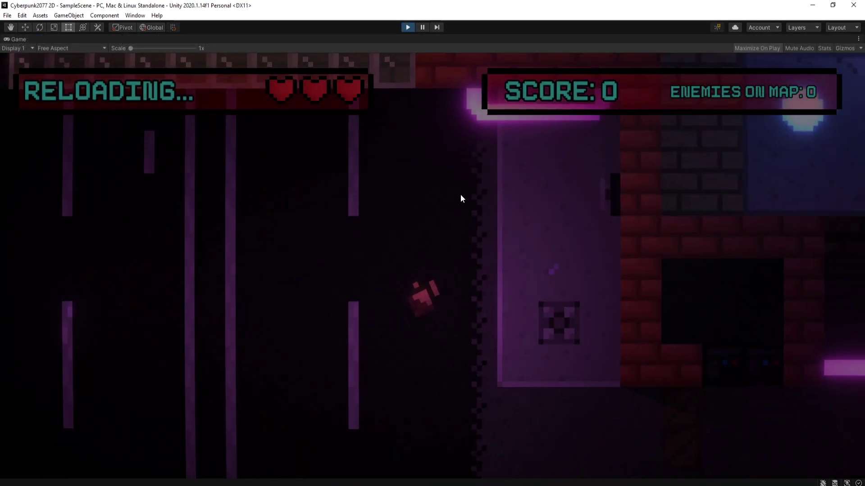
key(a)
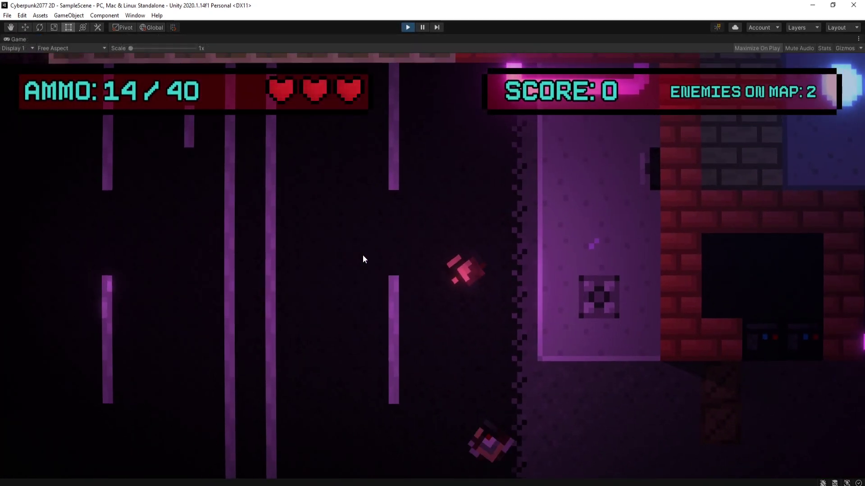
click(363, 255)
click(363, 255)
key(r)
key(d)
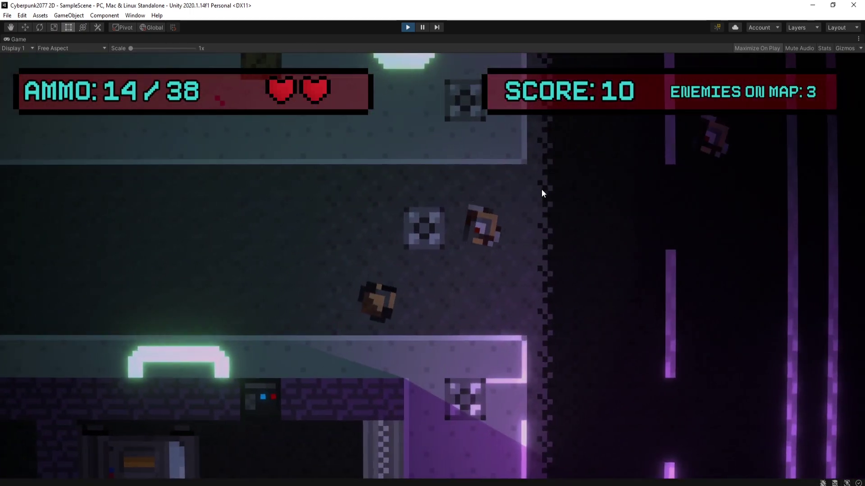
click(541, 189)
click(521, 193)
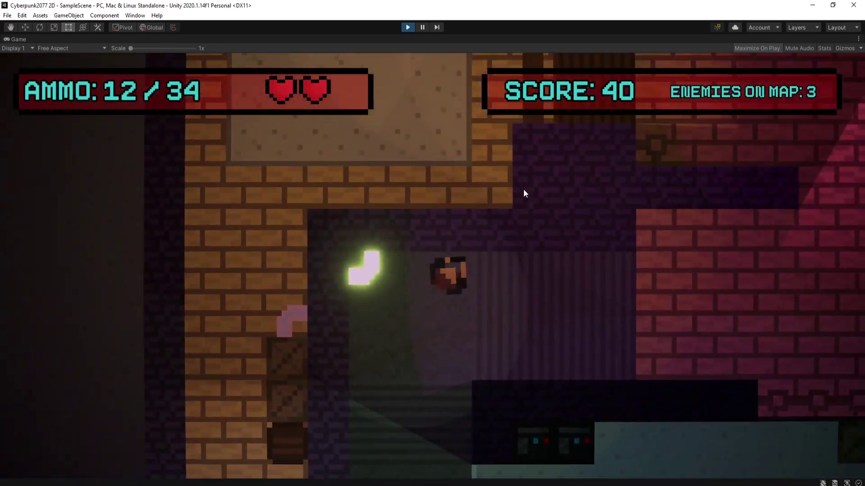
key(d)
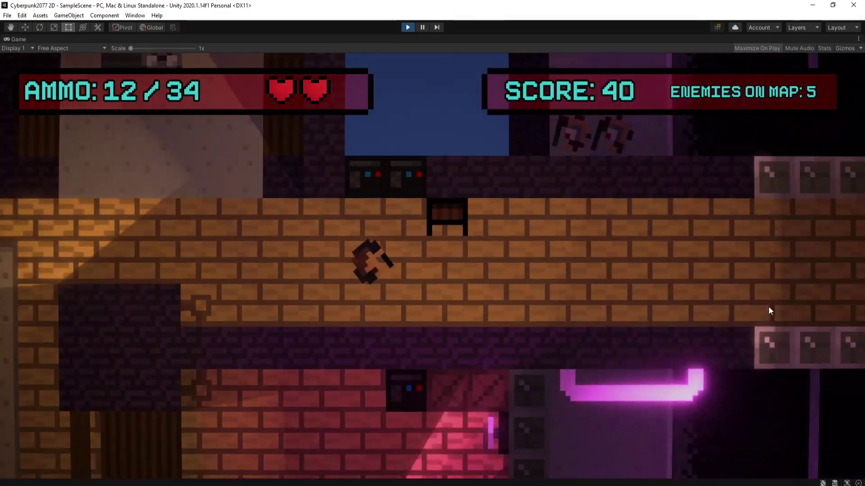
key(d)
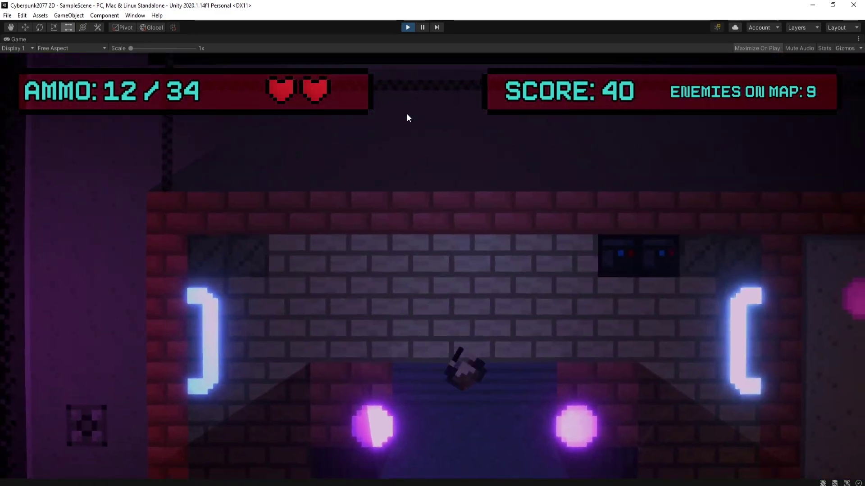
key(s)
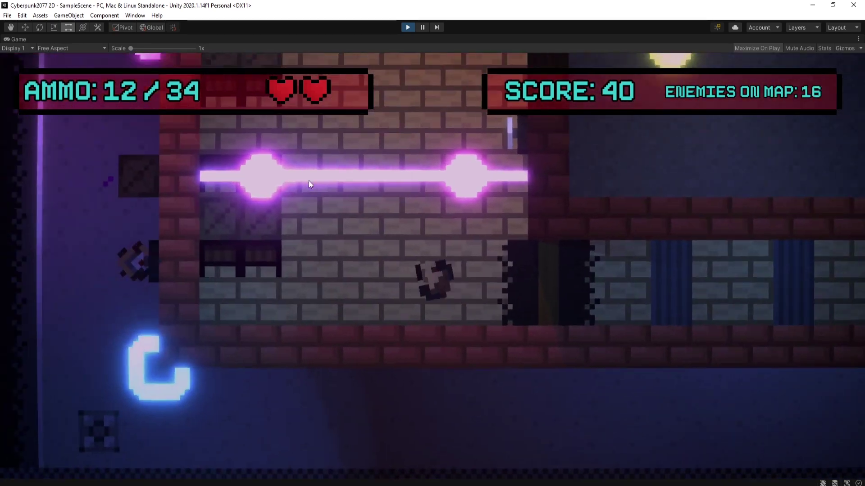
click(511, 216)
click(407, 185)
click(333, 201)
click(333, 201)
- Reload with R and spray fire at enemies across new rooms, raising the score to 340
key(s)
drag(333, 200, 337, 317)
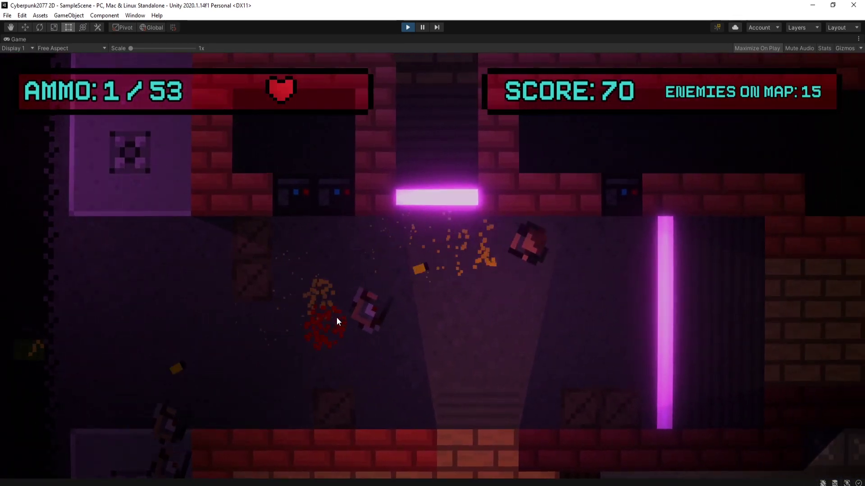
key(r)
drag(275, 314, 261, 318)
key(r)
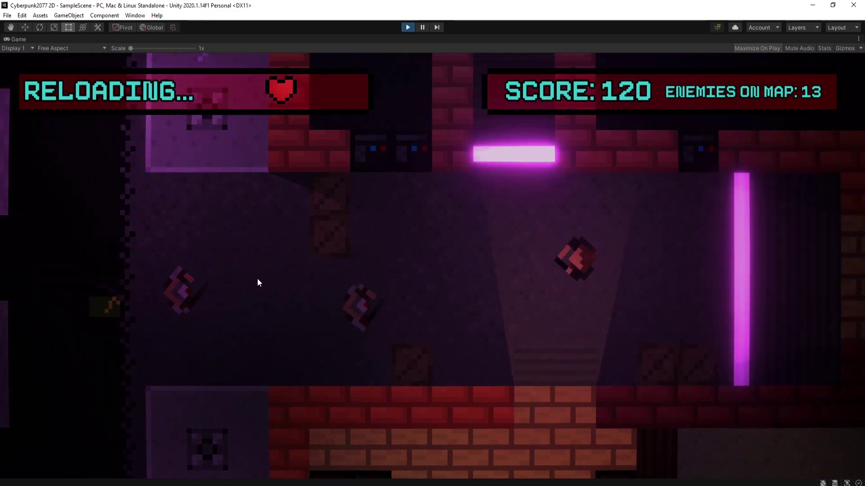
mouse_move(285, 268)
mouse_down()
mouse_move(242, 308)
mouse_move(455, 101)
mouse_up()
key(r)
mouse_move(419, 30)
mouse_down()
mouse_move(444, 112)
mouse_move(487, 138)
mouse_up()
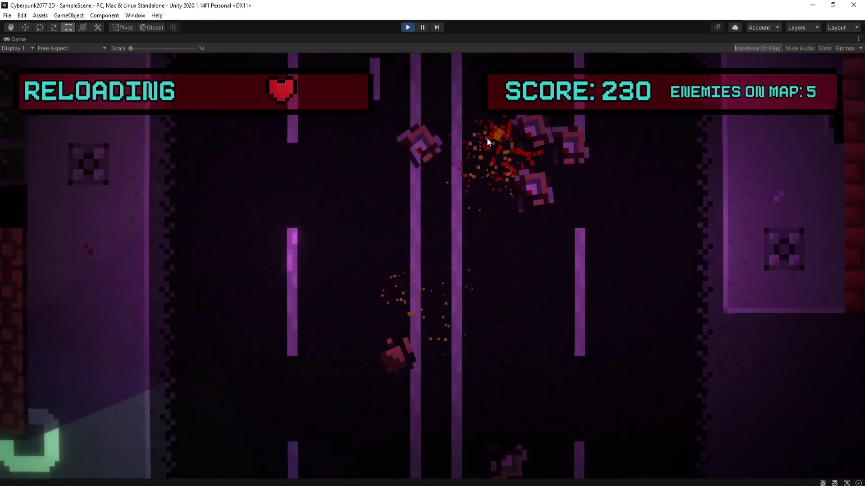
mouse_move(536, 203)
mouse_down()
mouse_move(544, 188)
mouse_move(530, 182)
mouse_up()
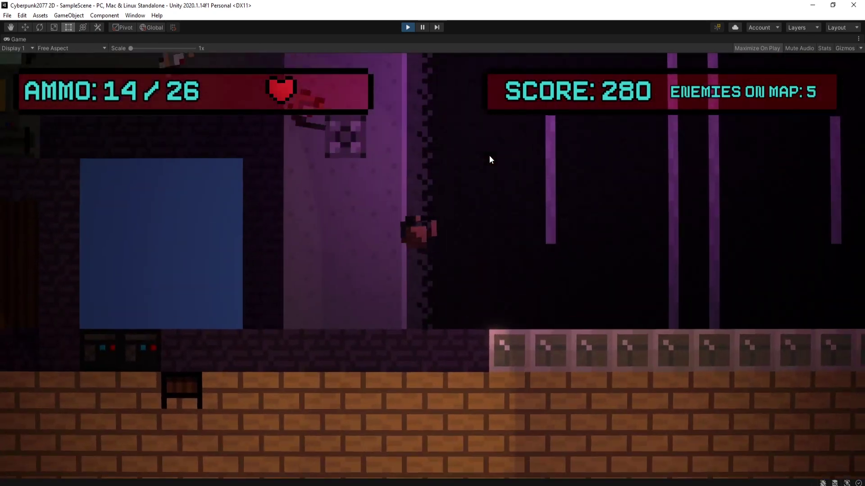
mouse_move(489, 156)
mouse_down()
mouse_move(322, 312)
mouse_move(355, 311)
mouse_move(531, 363)
mouse_move(481, 347)
mouse_up()
key(r)
key(r)
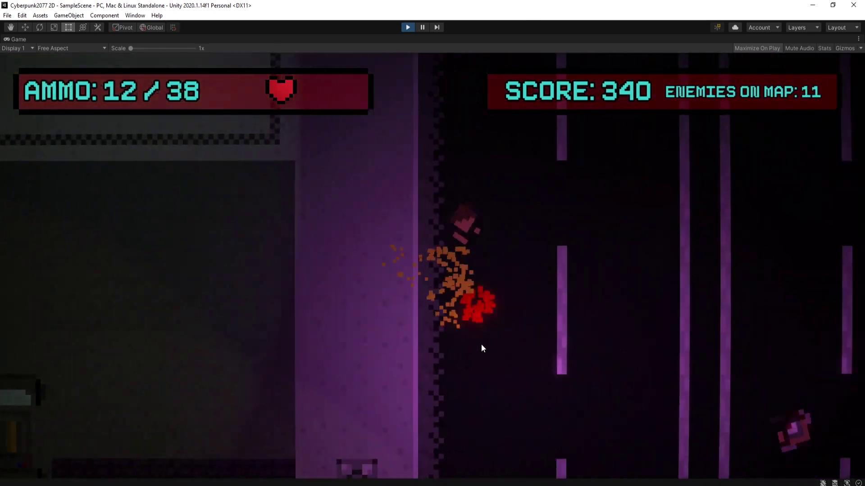